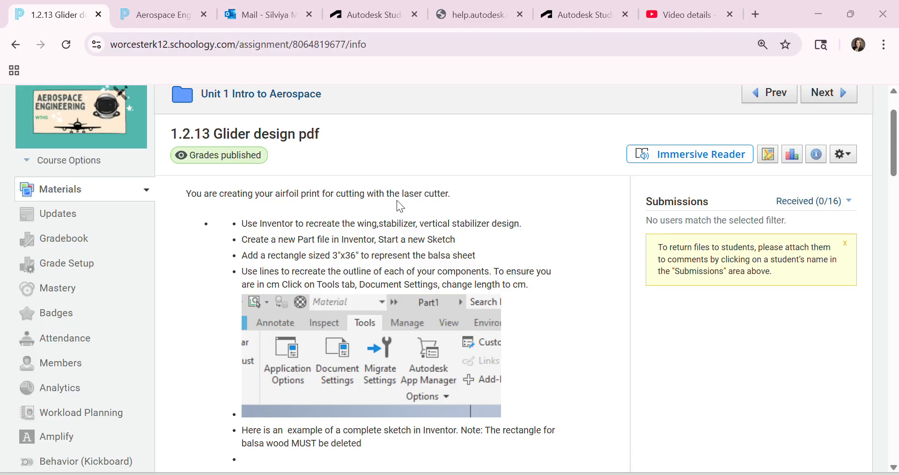
- Read the glider assignment's sketch instructions and dimensioned example in the browser, and switch to Autodesk Inventor
scroll(394, 201, "down", 2)
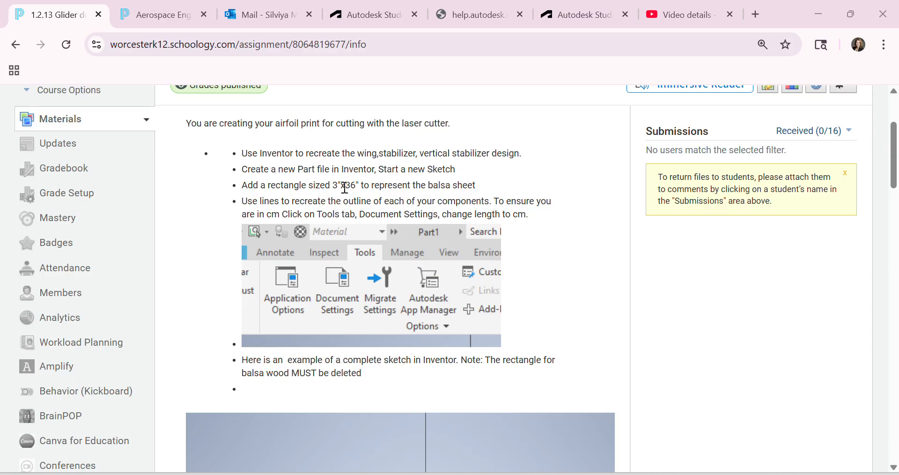
scroll(370, 215, "down", 6)
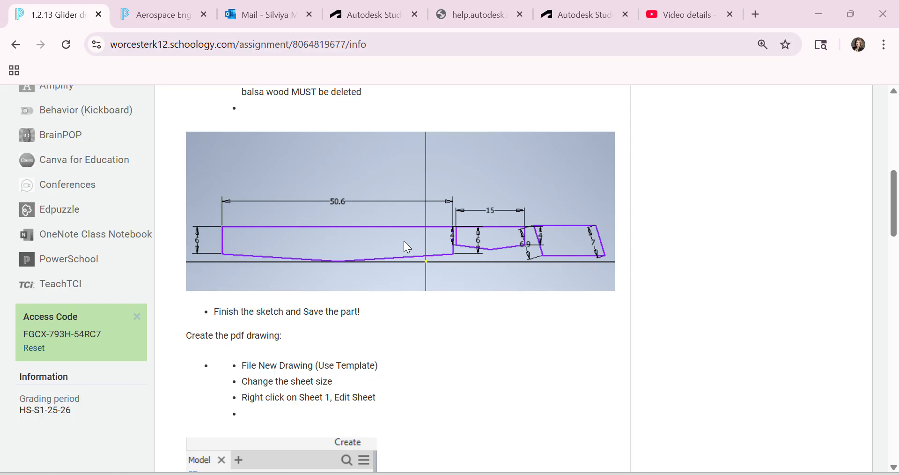
mouse_move(590, 473)
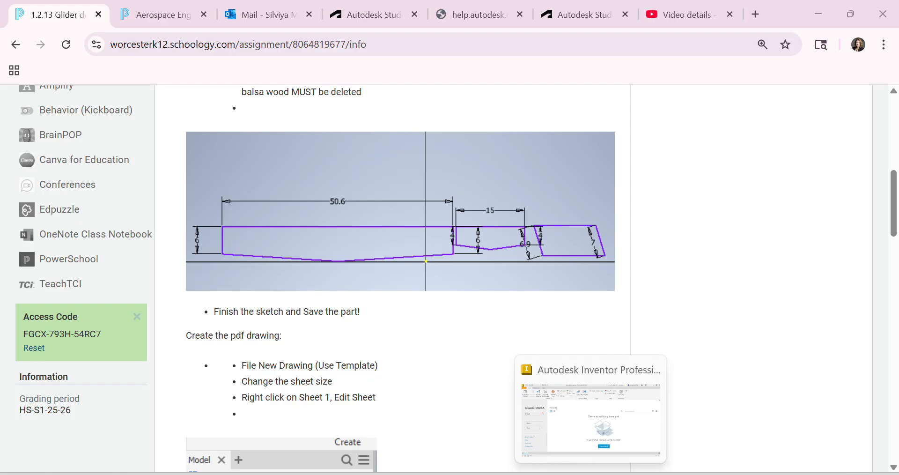
left_click(590, 417)
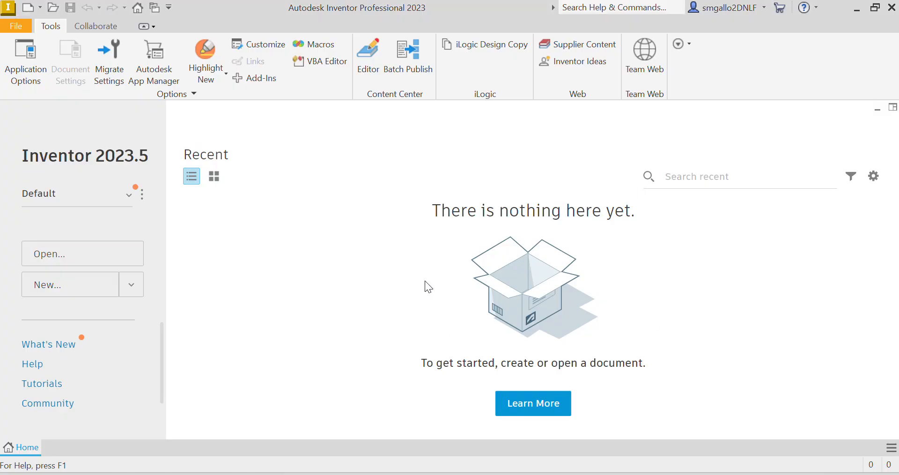
- Create a new part and start a 2D sketch on the front (XY) plane
left_click(9, 25)
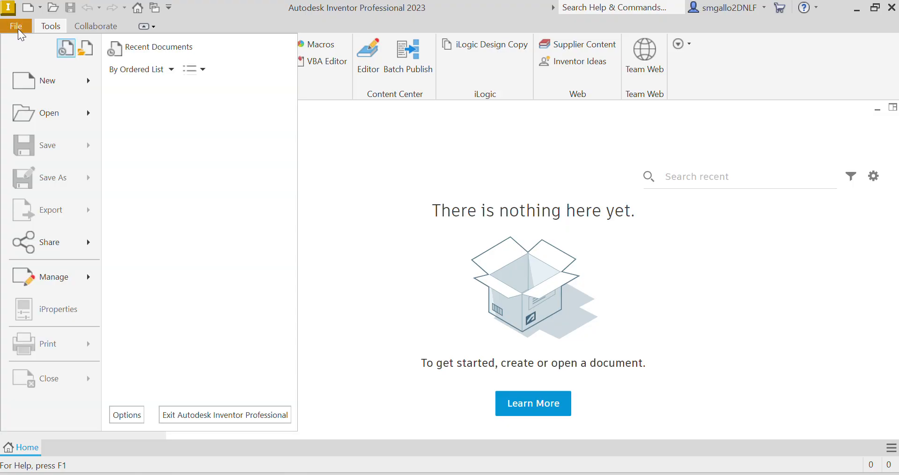
mouse_move(95, 82)
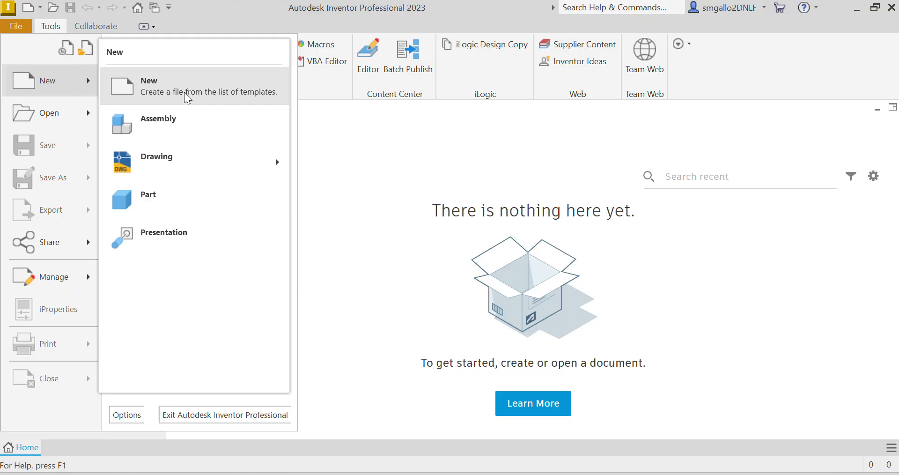
left_click(167, 189)
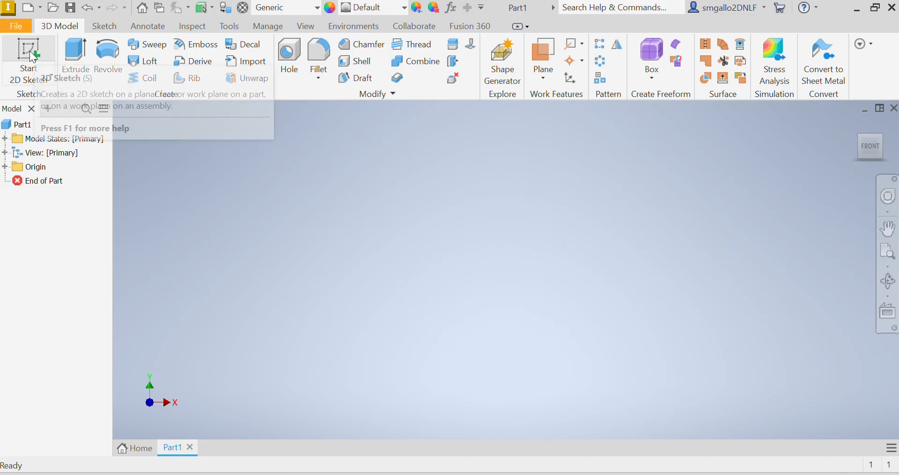
left_click(30, 70)
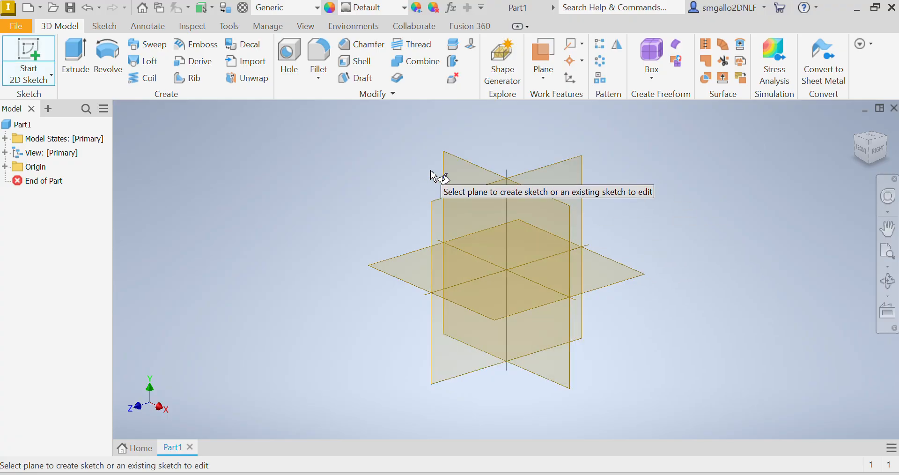
left_click(452, 172)
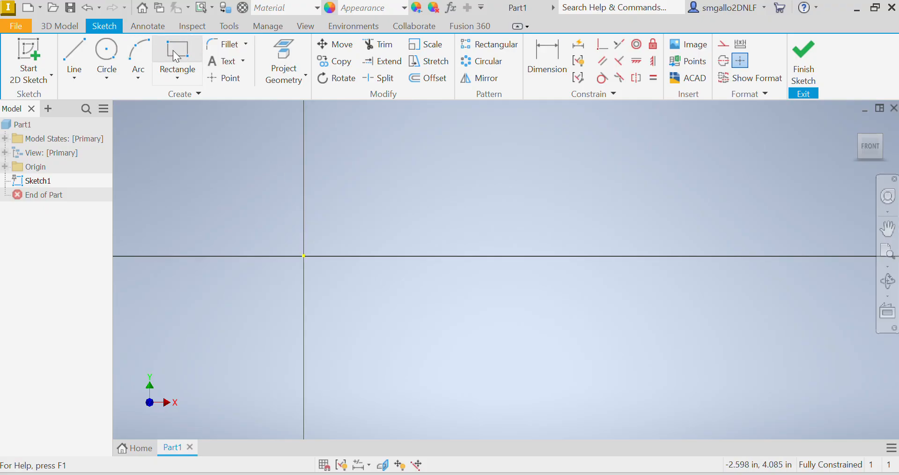
- Sketch a two-point rectangle 36 in wide and 3 in high from the origin to represent the balsa sheet
left_click(178, 66)
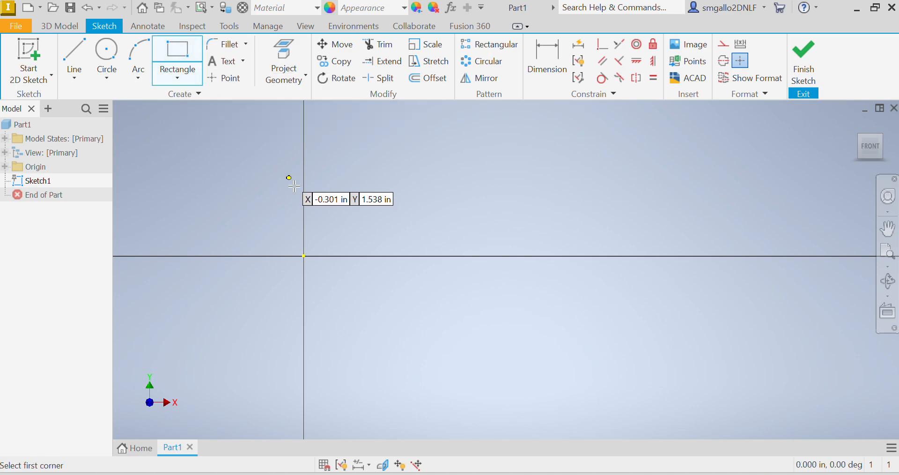
left_click(304, 255)
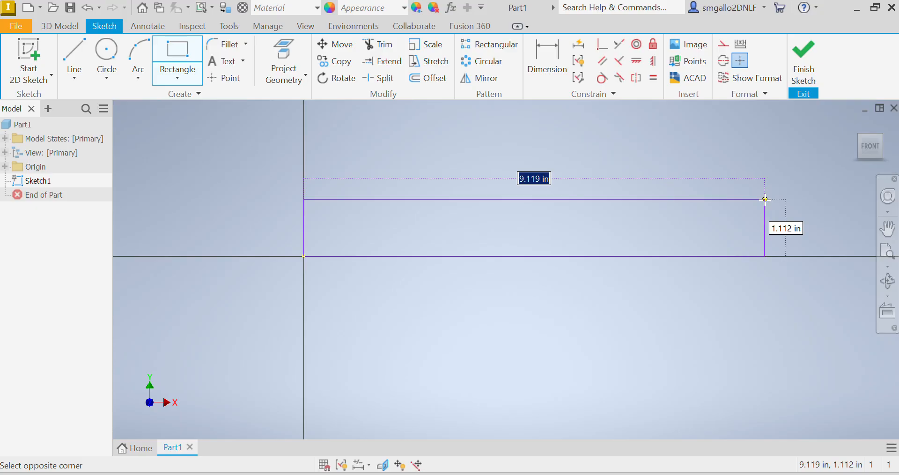
type("36")
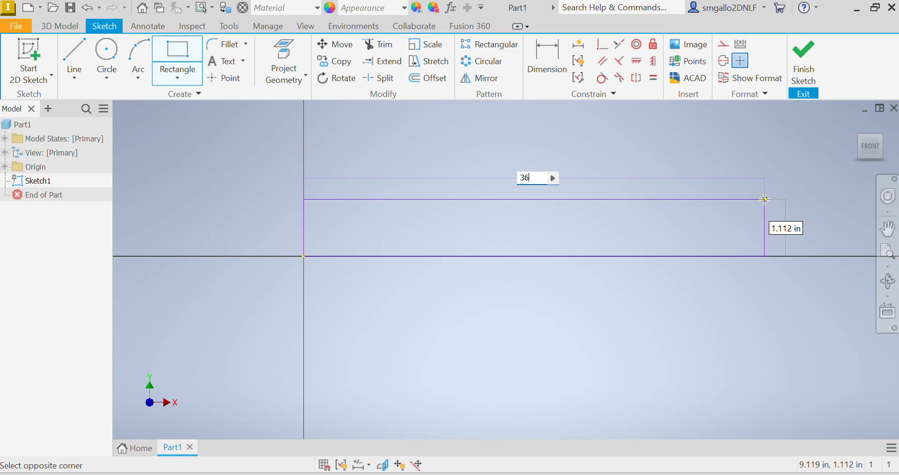
key("Tab")
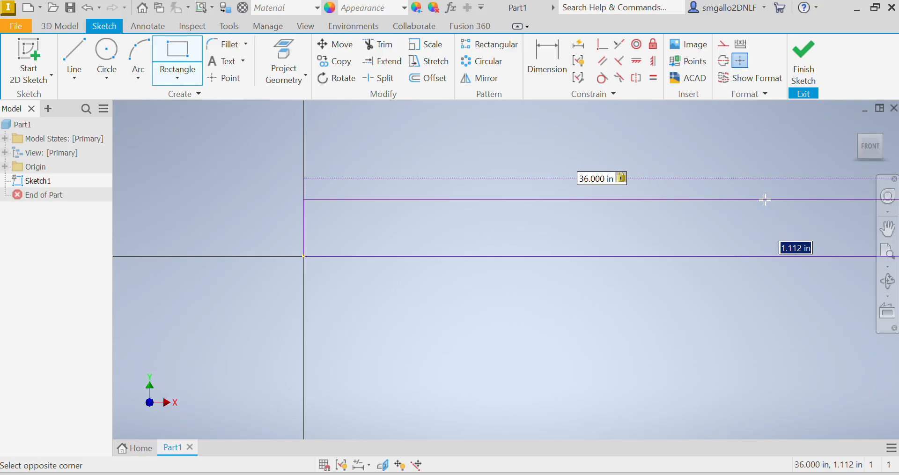
type("3")
key("Return")
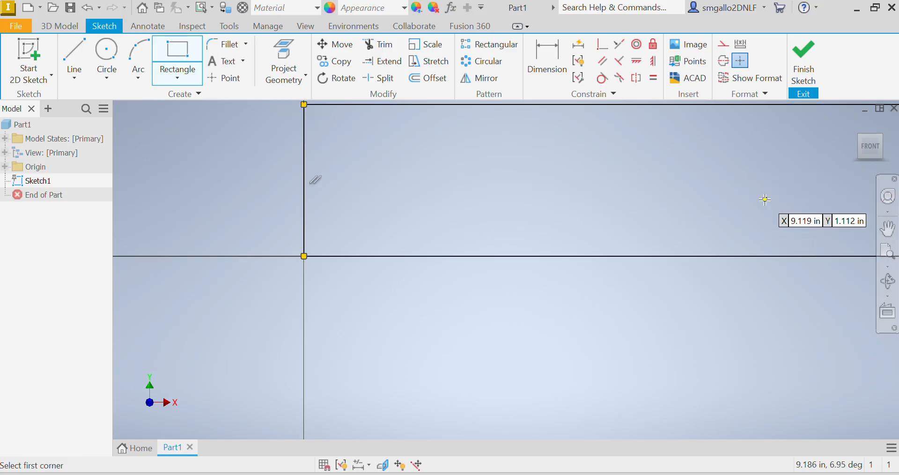
scroll(191, 228, "up", 2)
scroll(191, 229, "up", 5)
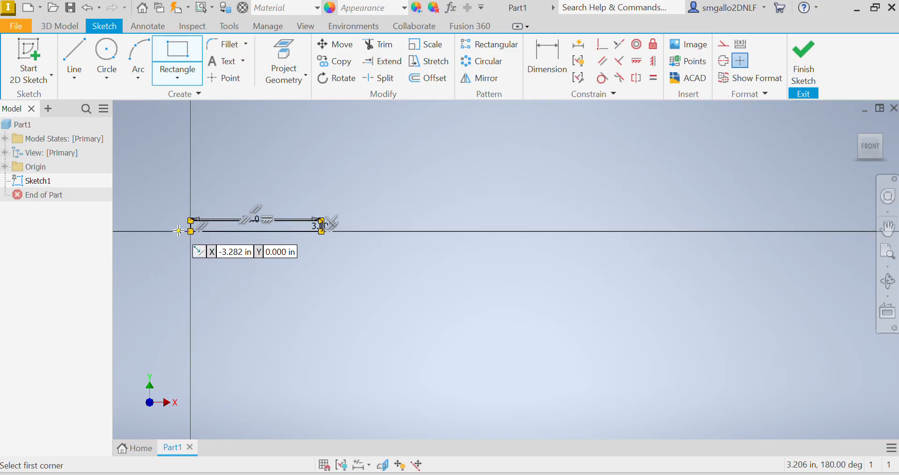
scroll(201, 231, "down", 1)
scroll(538, 262, "down", 2)
scroll(756, 284, "down", 3)
scroll(757, 284, "up", 3)
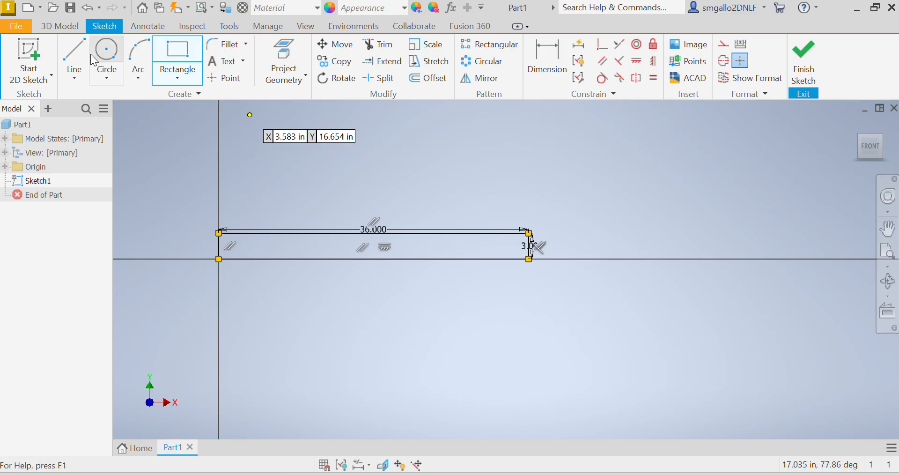
left_click(76, 55)
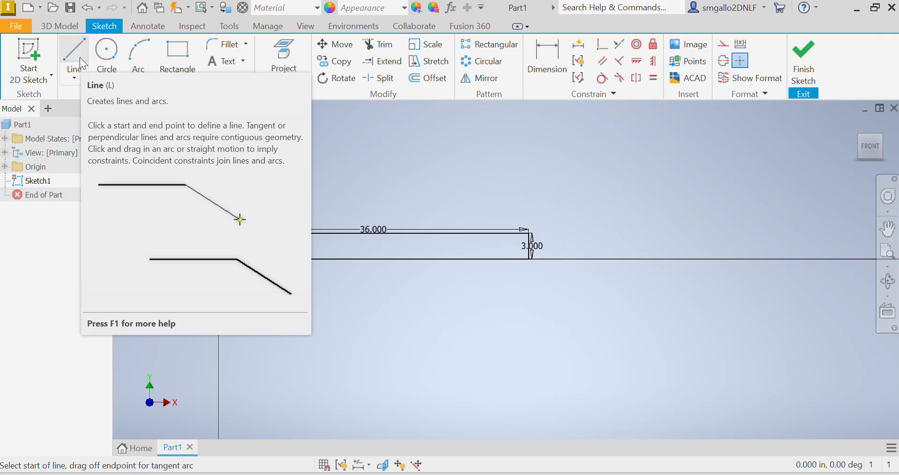
left_click(80, 58)
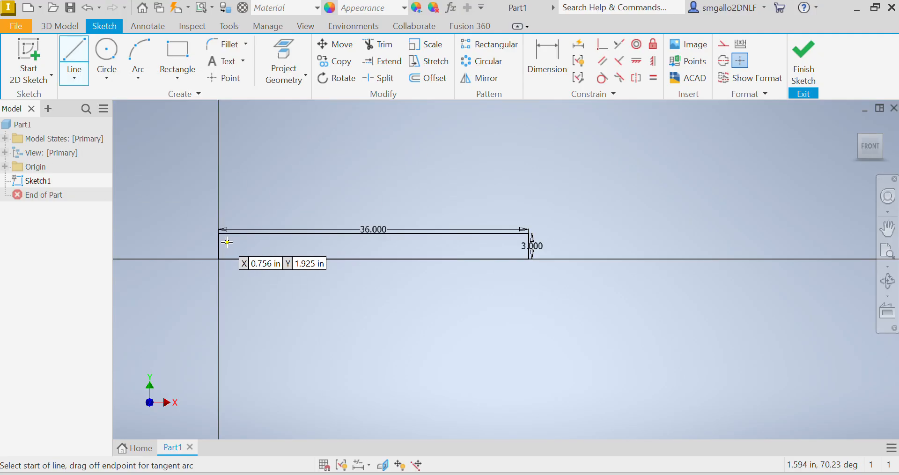
scroll(236, 236, "up", 3)
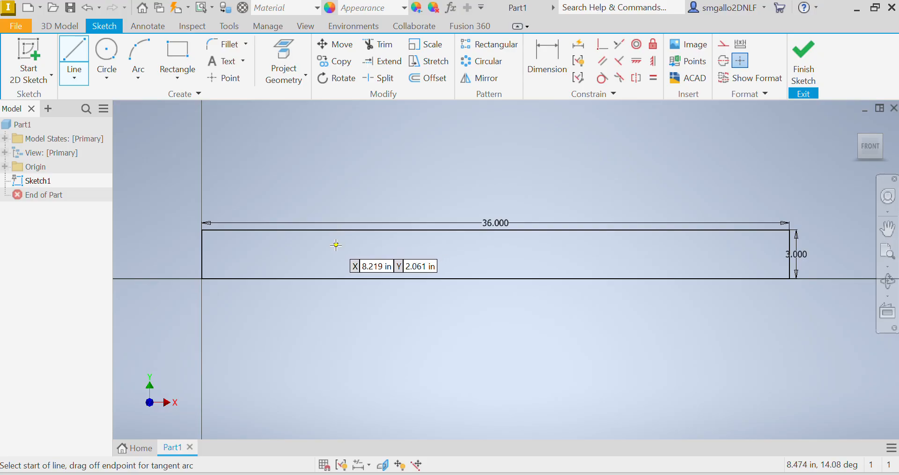
- Look through the part's iProperties for a length unit setting and close them
left_click(16, 26)
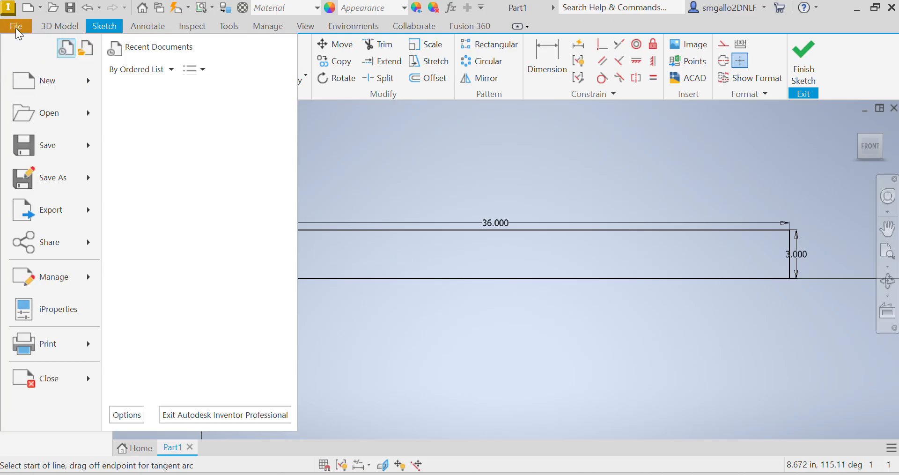
left_click(60, 313)
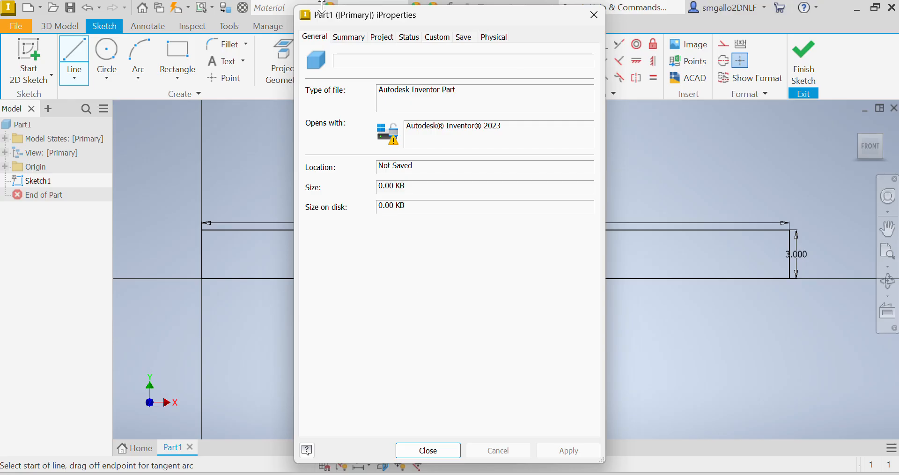
mouse_move(335, 20)
left_mouse_down()
mouse_move(90, 19)
mouse_move(96, 50)
left_mouse_up()
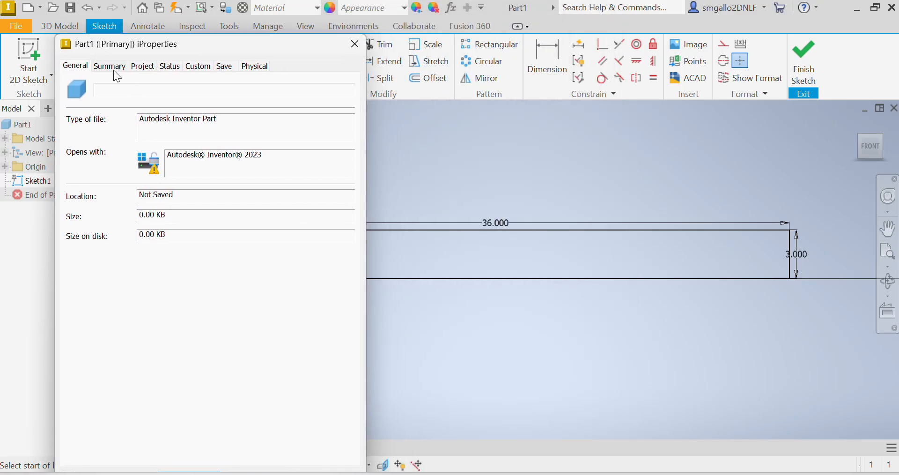
left_click(170, 70)
left_click(112, 68)
left_click(140, 68)
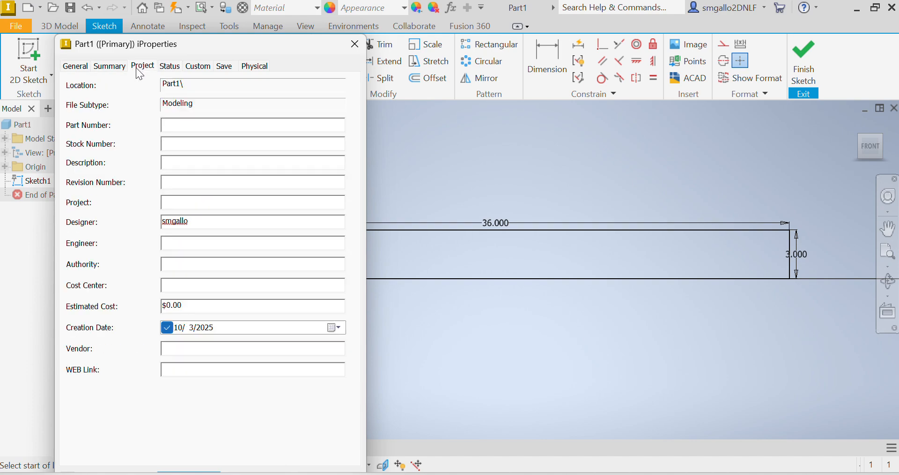
left_click(72, 67)
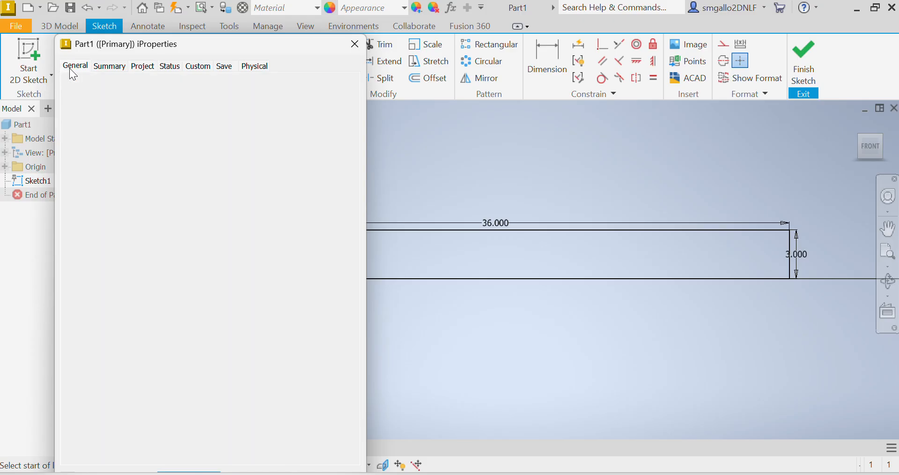
left_click(251, 70)
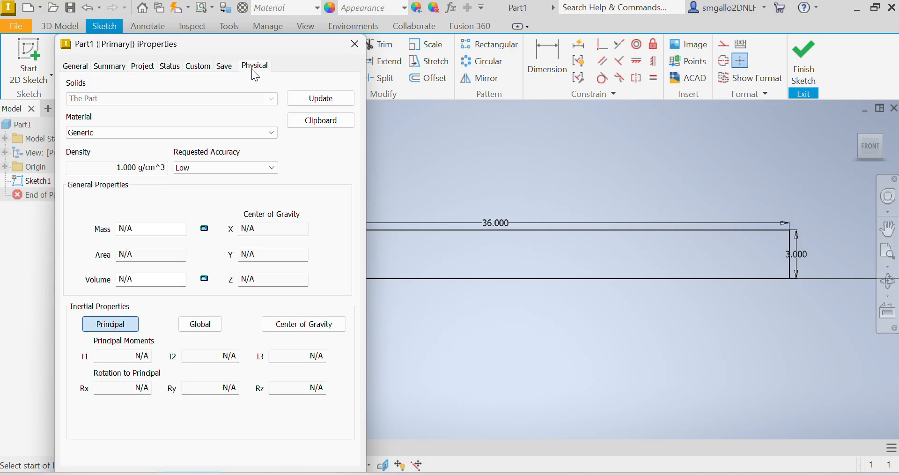
left_click(143, 70)
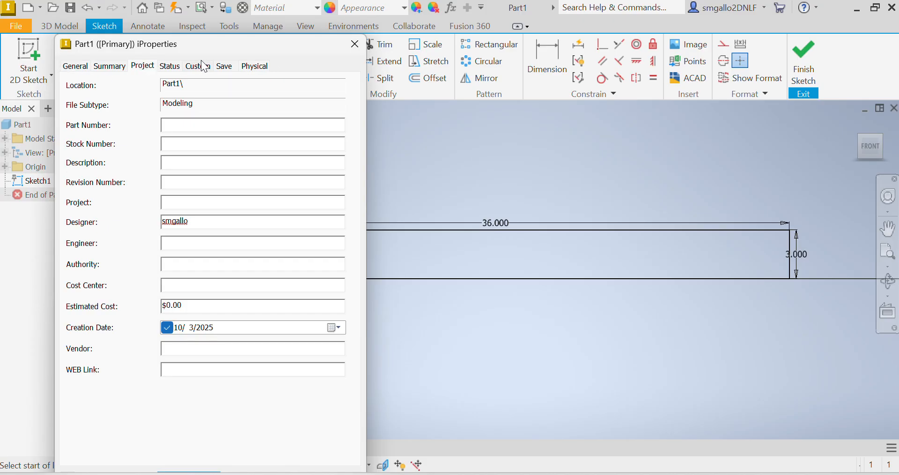
left_click(226, 70)
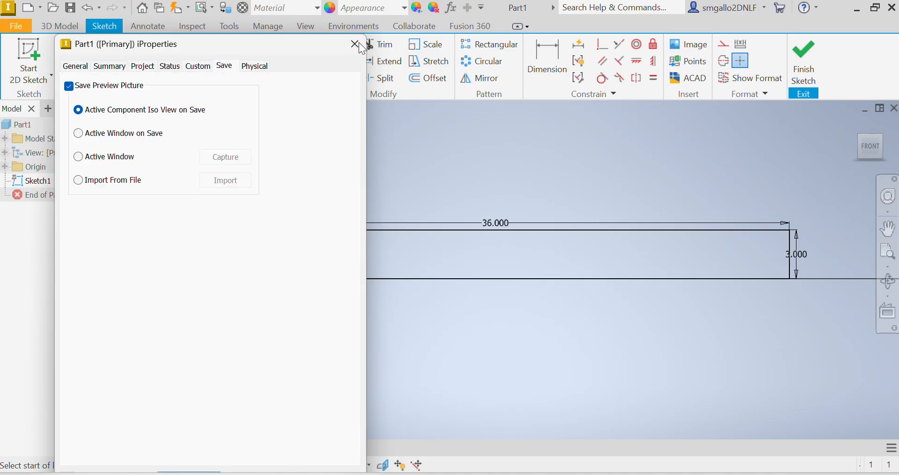
left_click(354, 53)
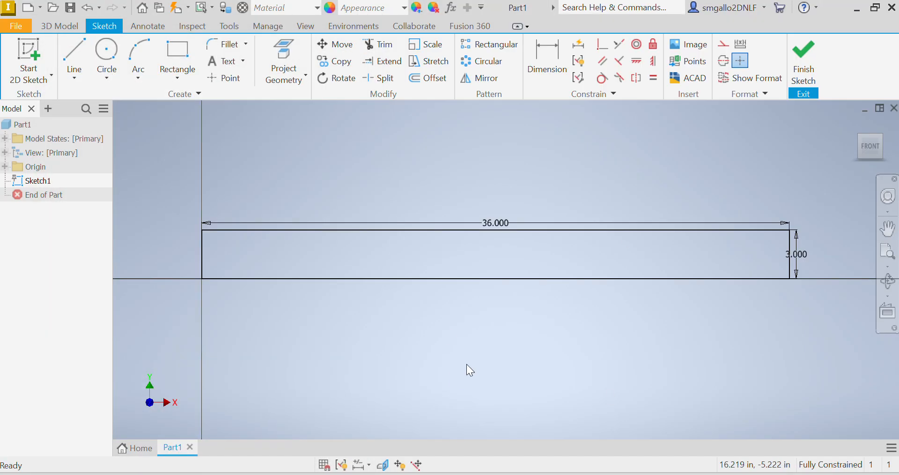
- Check the glider assignment page in Chrome for how to change the length units, and return to Inventor
key("alt+Tab")
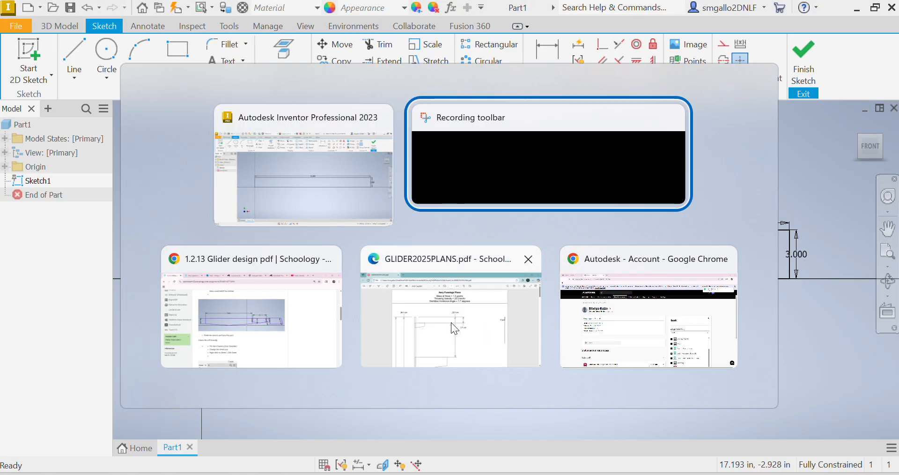
left_click(300, 308)
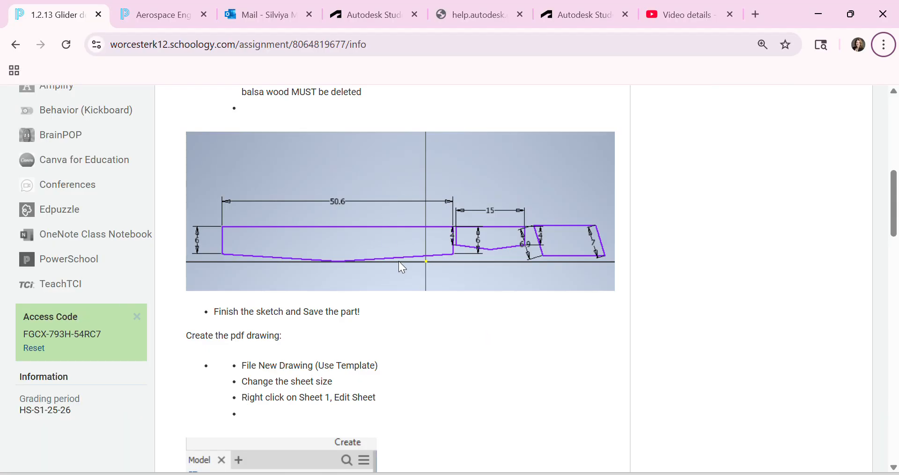
scroll(362, 309, "up", 1)
scroll(361, 310, "up", 4)
scroll(364, 314, "down", 4)
scroll(300, 348, "down", 2)
scroll(297, 297, "up", 10)
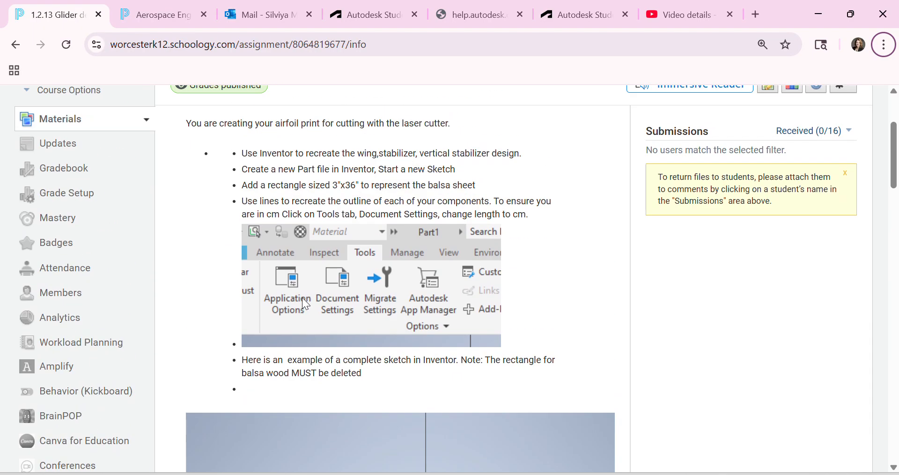
scroll(305, 298, "down", 3)
key("alt+Tab")
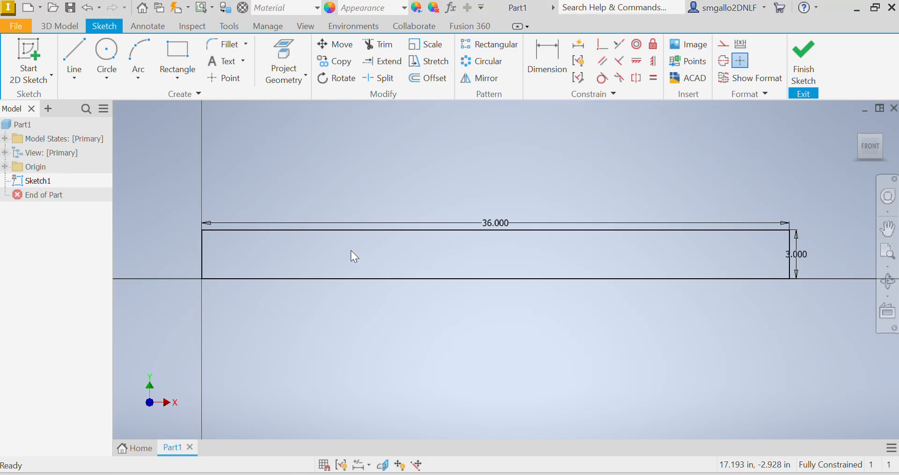
- Set the part's length unit to centimeter in the document settings, apply the change and close the settings
left_click(229, 26)
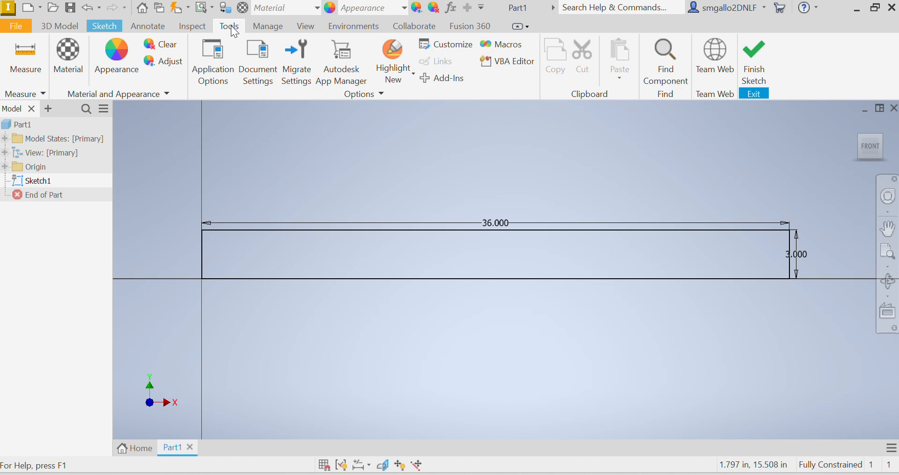
left_click(256, 60)
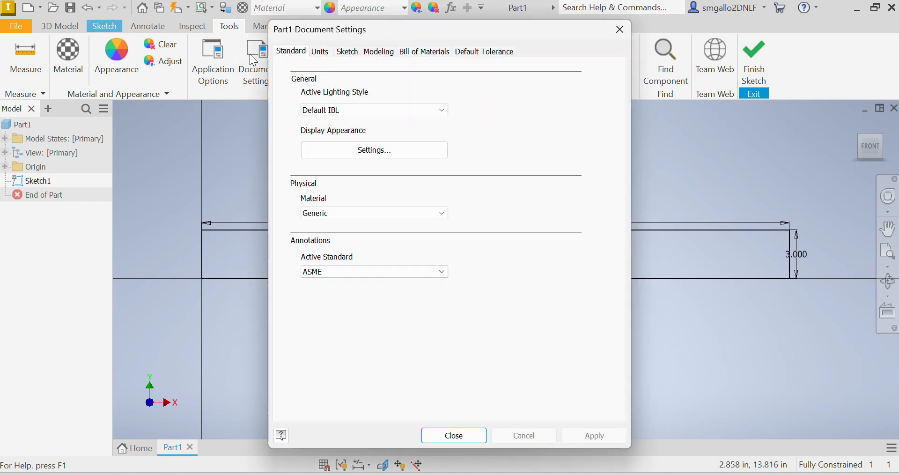
left_click(316, 52)
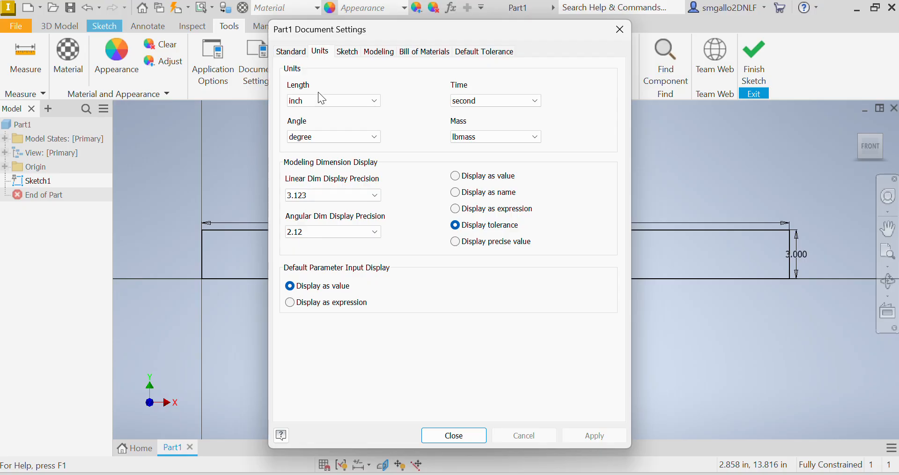
left_click(338, 103)
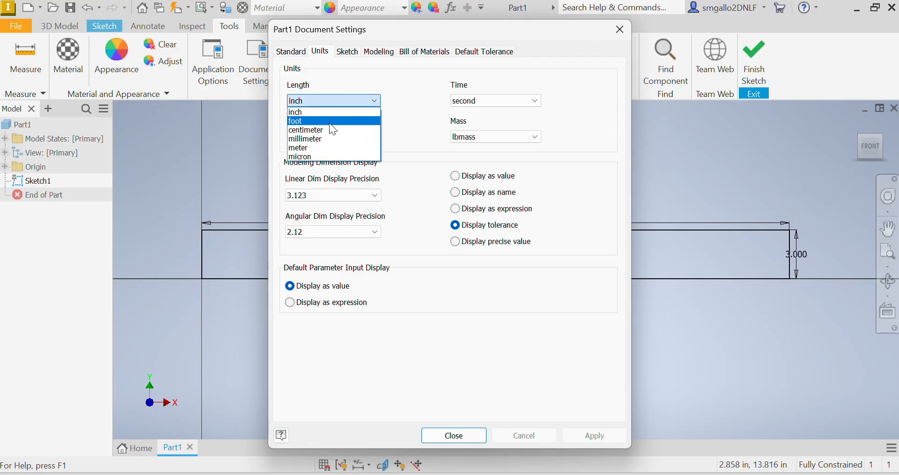
left_click(320, 132)
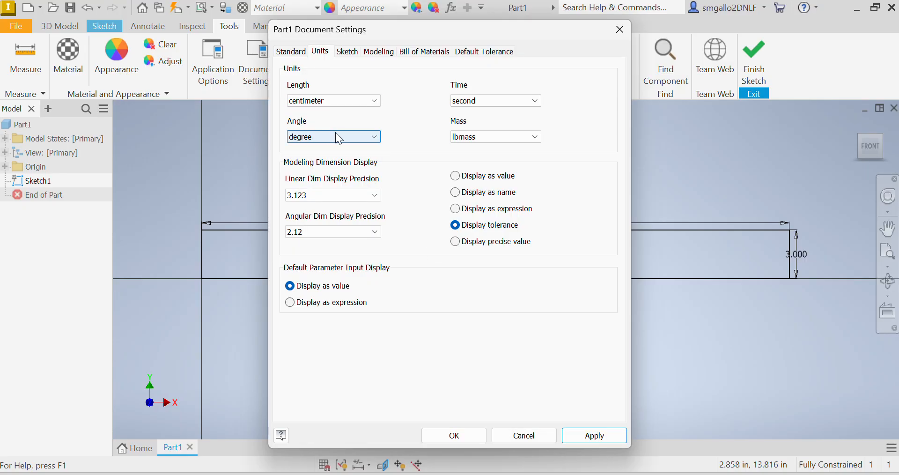
left_click(596, 437)
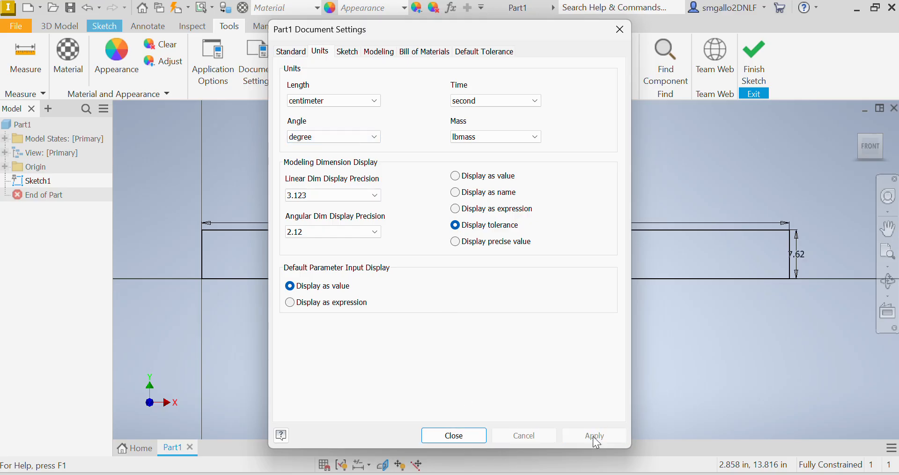
left_click(455, 436)
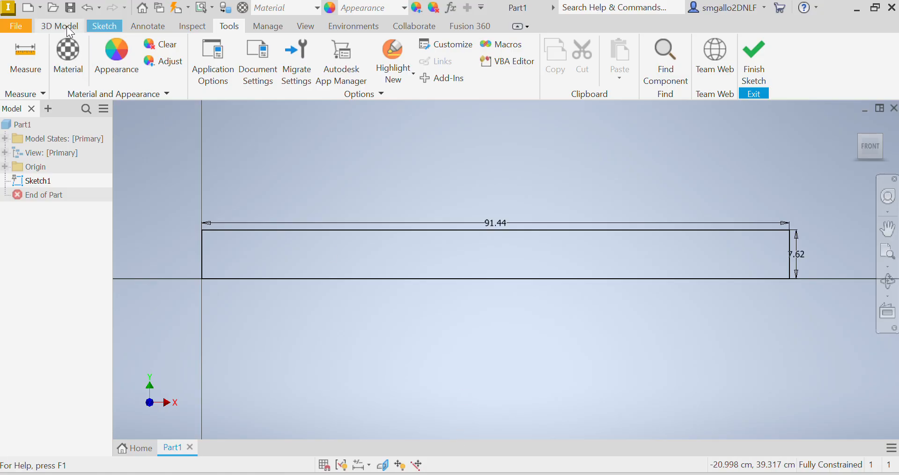
- Sketch a 40 cm horizontal line along the sheet rectangle's upper edge, starting about 1.9 cm in from its left corner
left_click(99, 29)
left_click(70, 51)
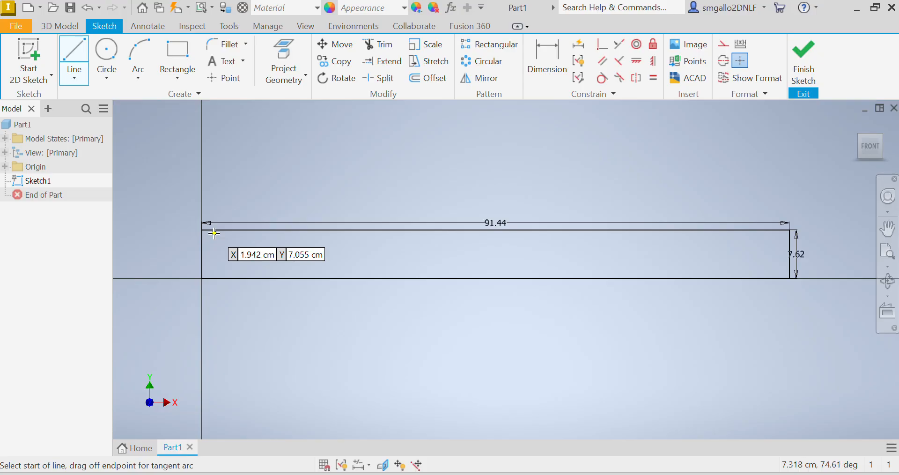
left_click(214, 230)
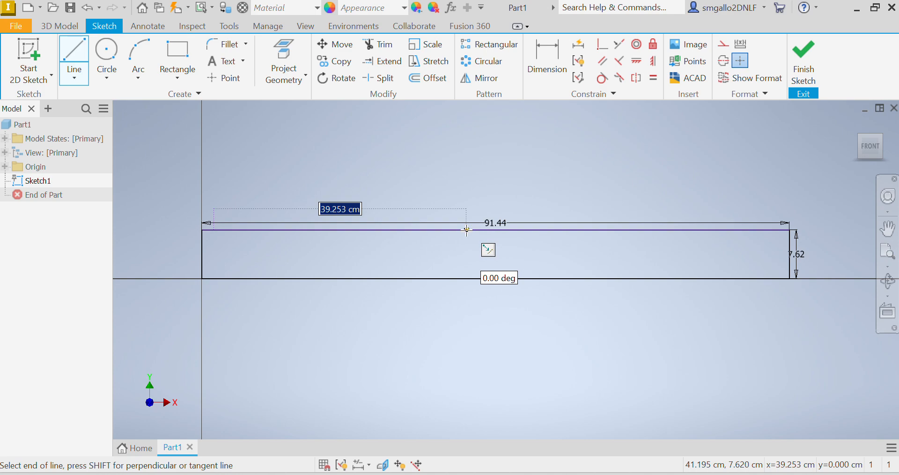
type("4")
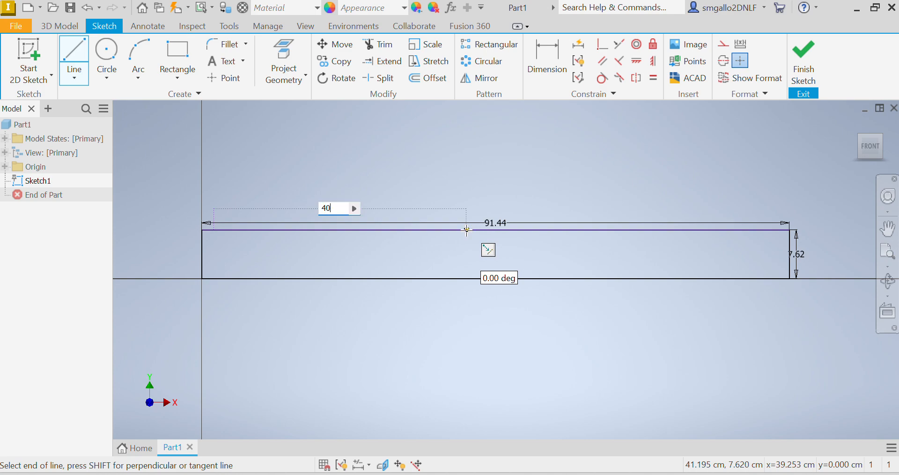
type("0")
key("Tab")
key("Return")
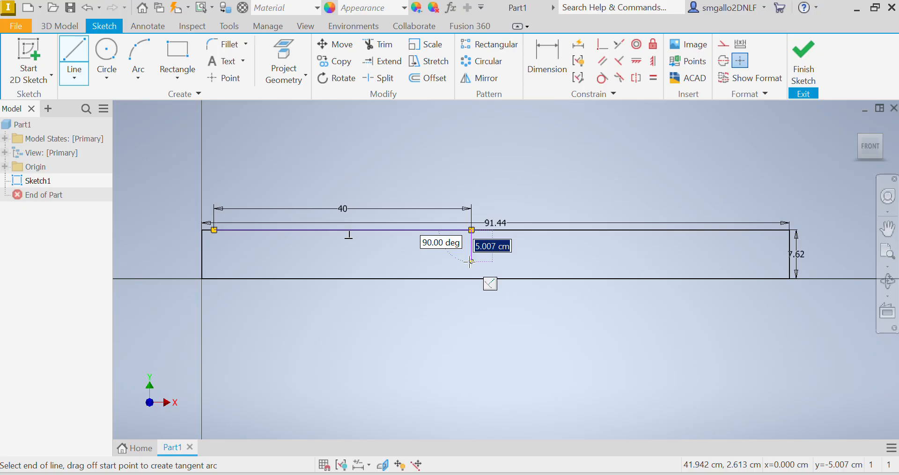
- Continue with a 5.3 cm line straight down from the 40 cm line's right end as the wing tip
type("5")
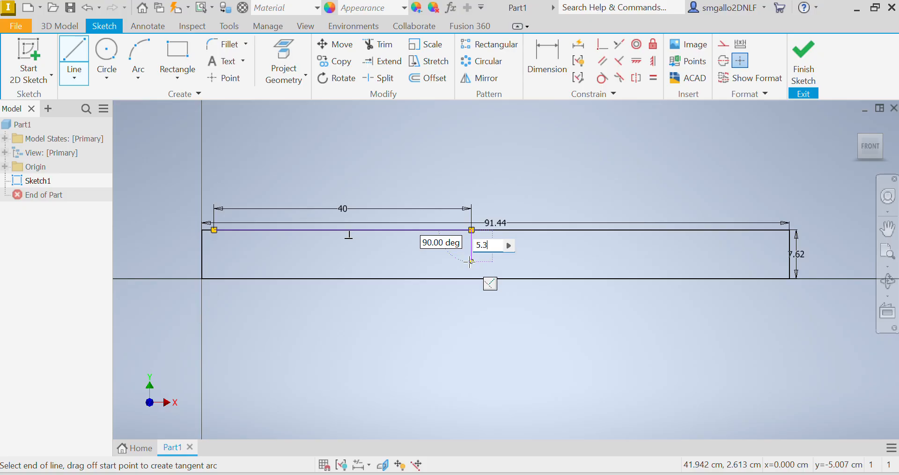
type(".3")
key("Return")
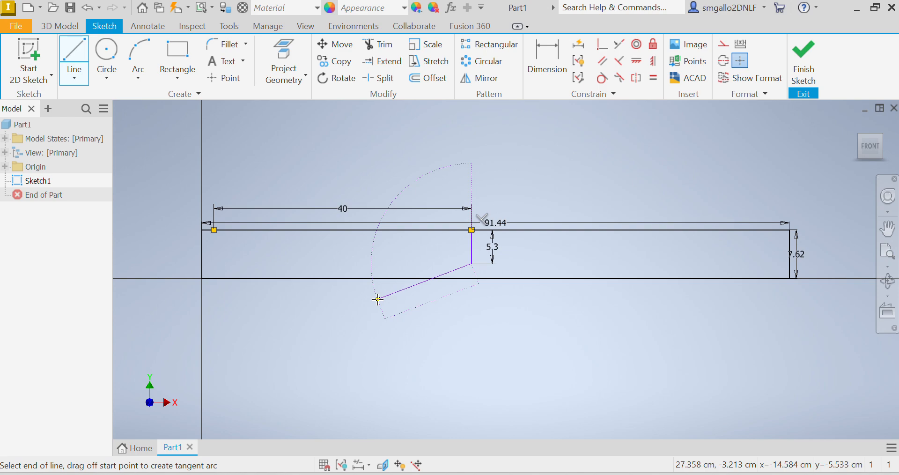
key("Escape")
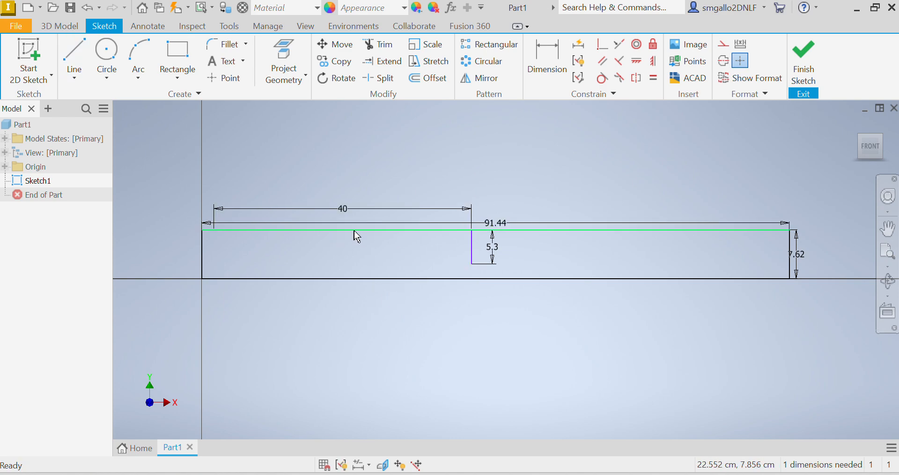
- Sketch a 7.6 cm vertical line down from the 40 cm line's midpoint and connect its lower end to the right wing tip's lower end
left_click(73, 51)
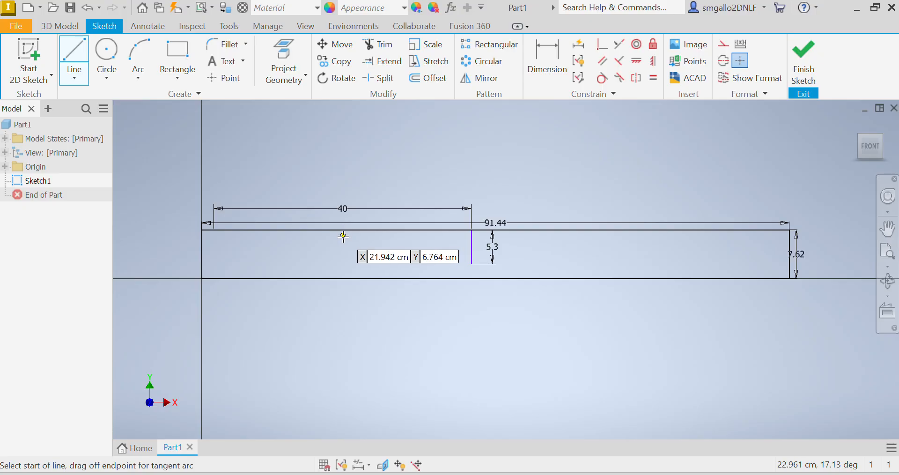
scroll(340, 238, "down", 5)
scroll(342, 234, "up", 6)
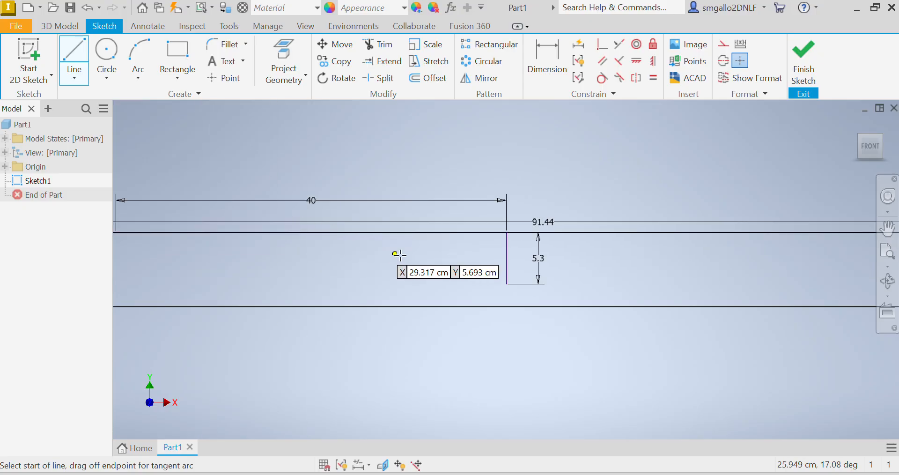
scroll(445, 274, "down", 4)
scroll(412, 269, "up", 5)
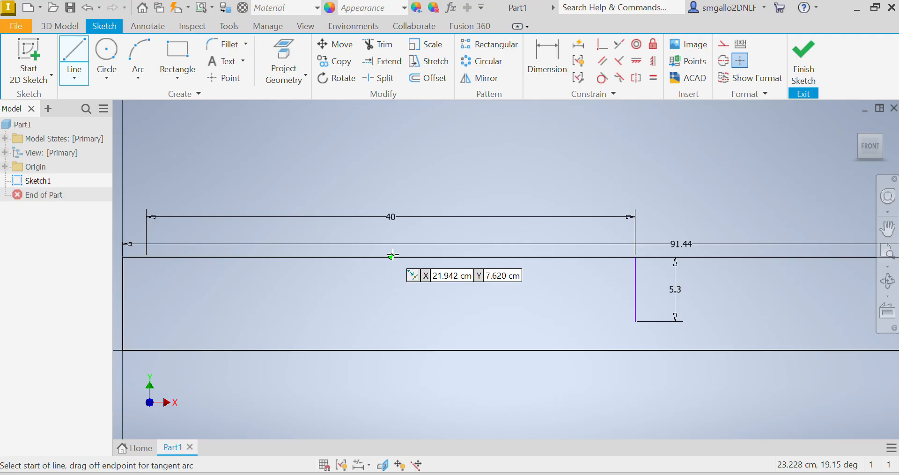
left_click(392, 256)
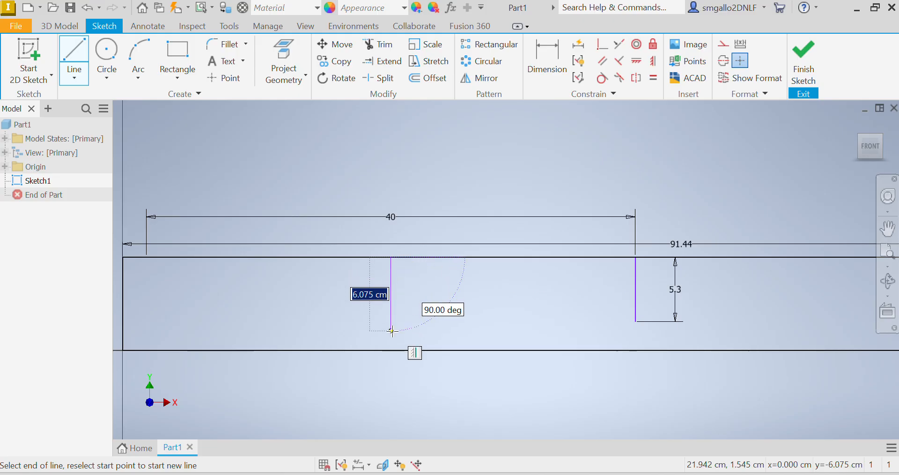
type("7.6")
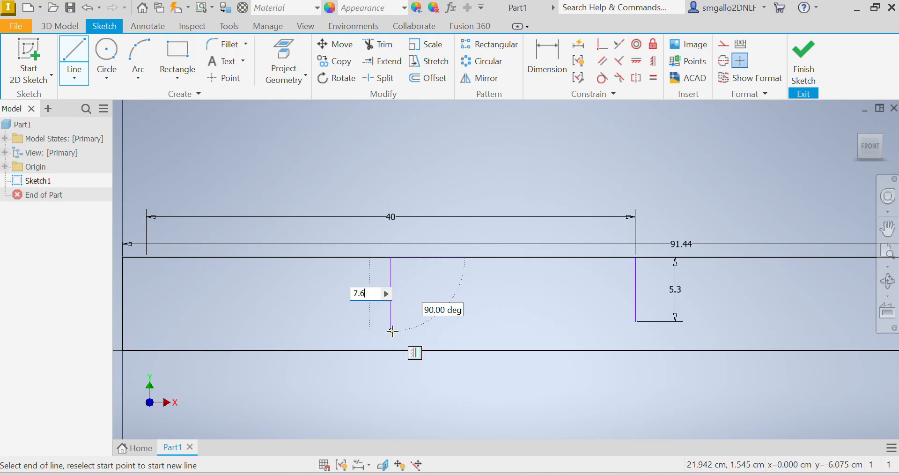
key("Return")
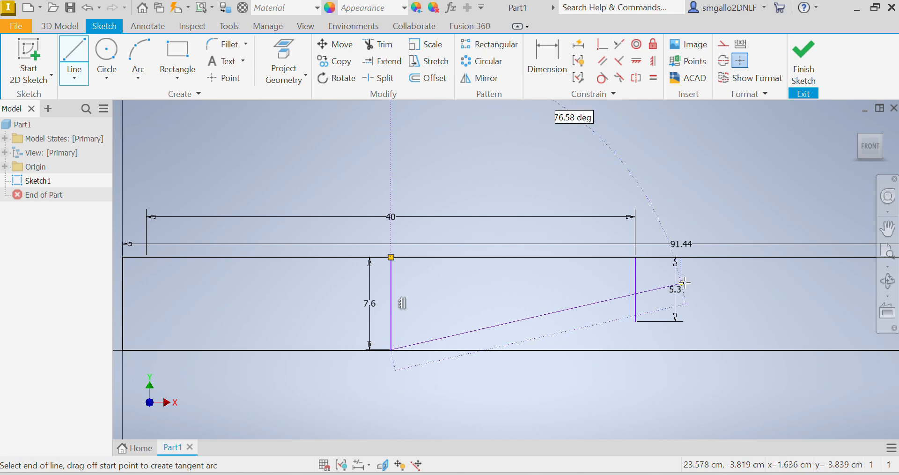
left_click(635, 321)
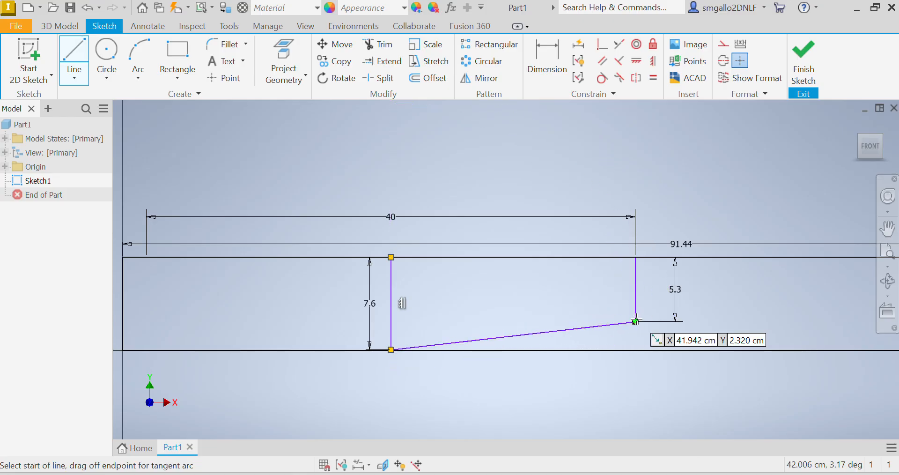
key("Escape")
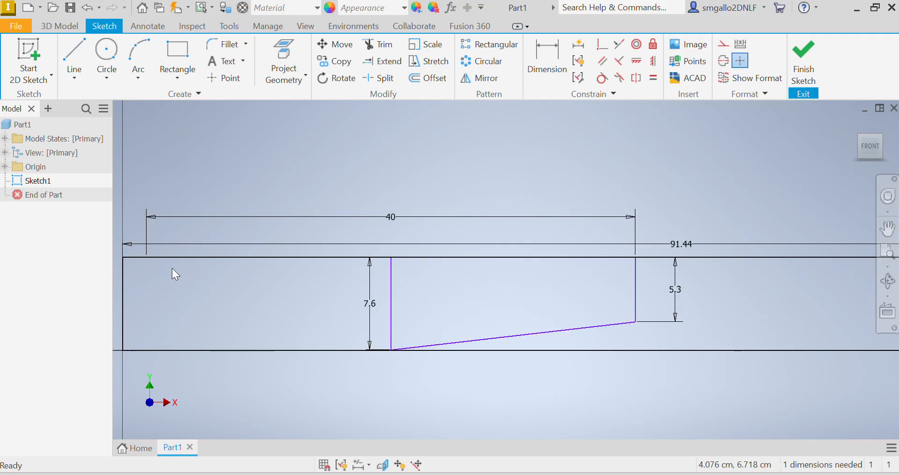
- Sketch a 5.3 cm vertical line down from the 40 cm line's left end and connect it to the centre line's lower end
left_click(70, 57)
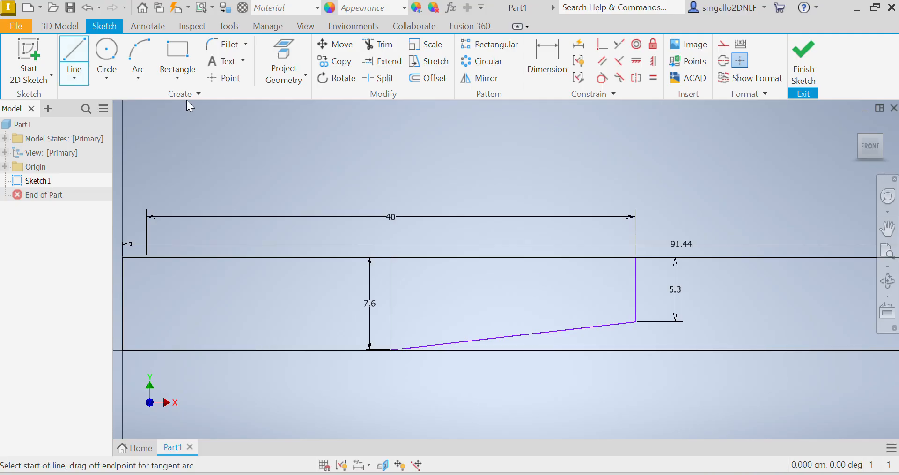
left_click(146, 256)
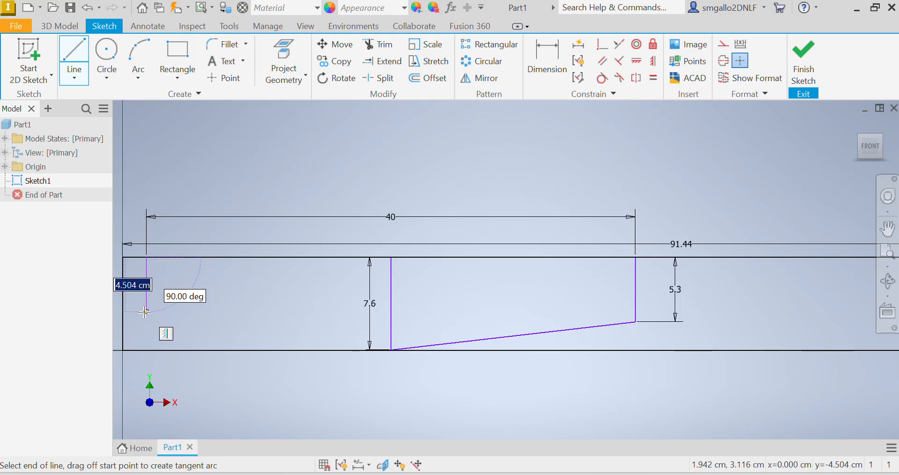
type("5")
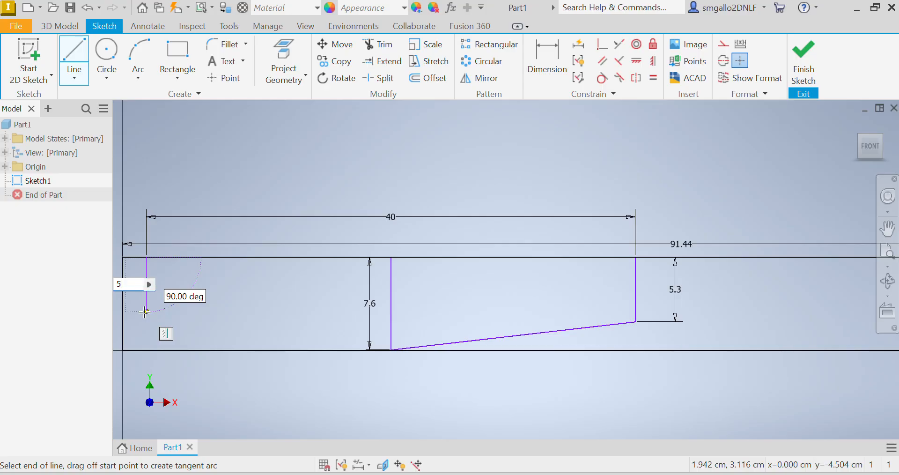
type(".3")
key("Return")
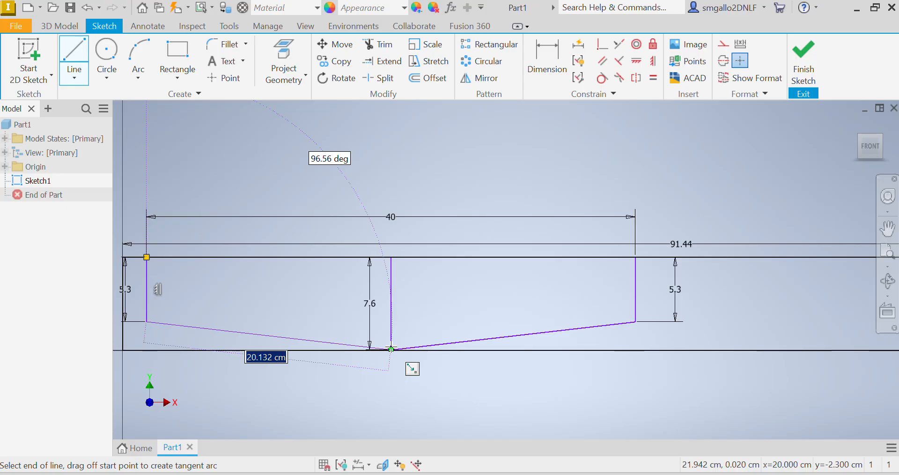
left_click(391, 349)
key("Escape")
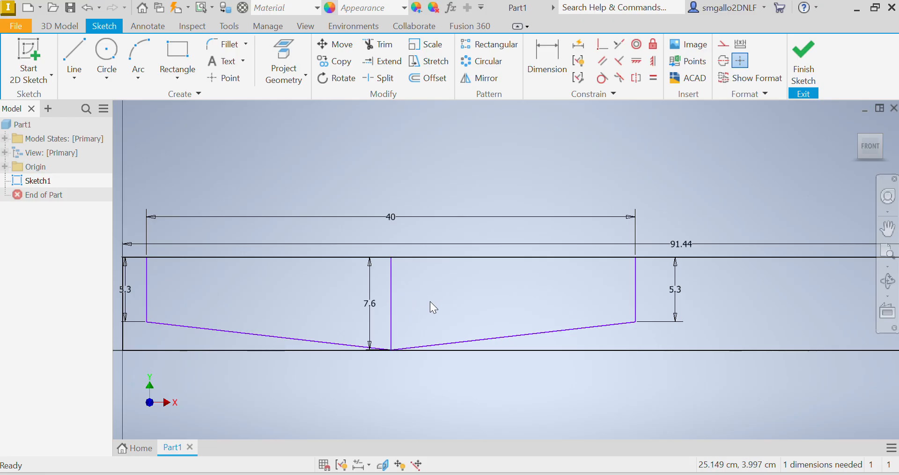
left_click(394, 295)
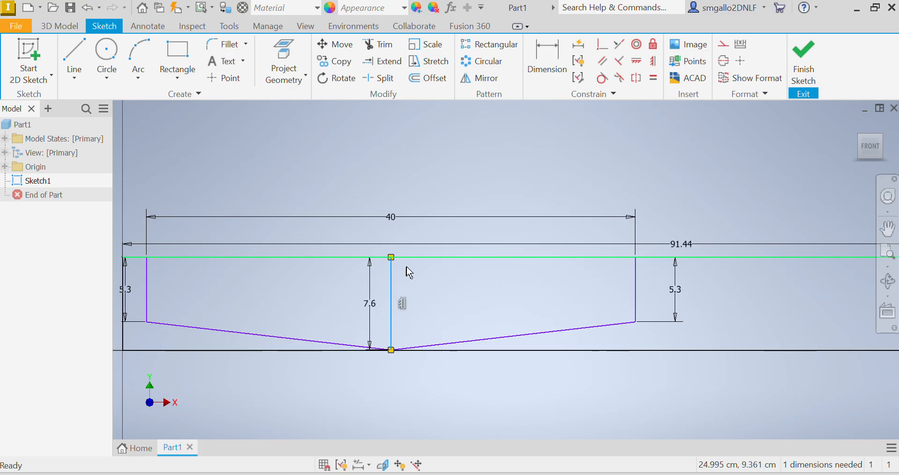
right_click(392, 288)
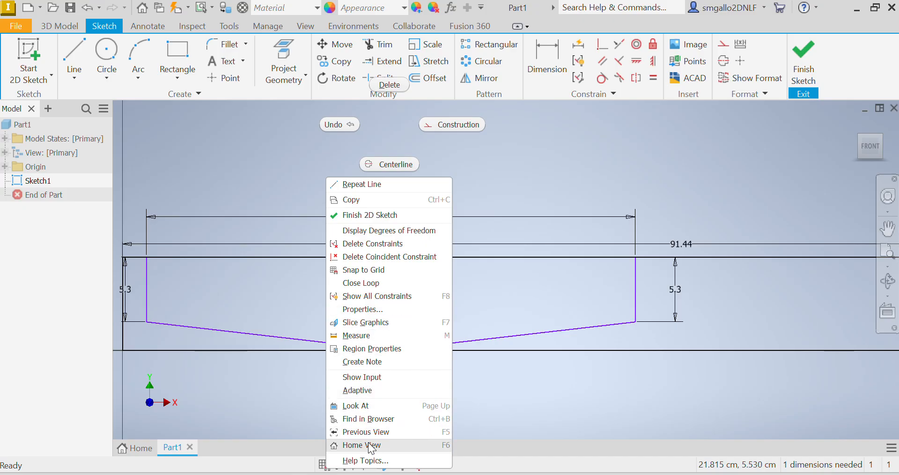
left_click(497, 285)
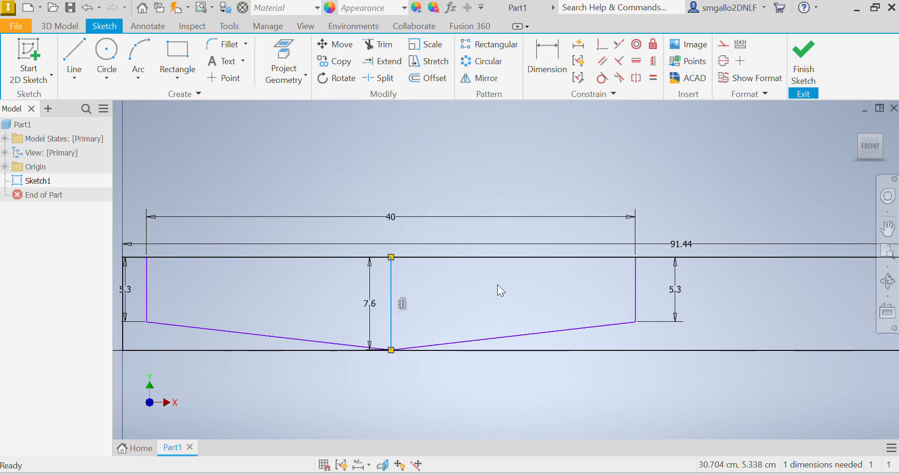
right_click(403, 308)
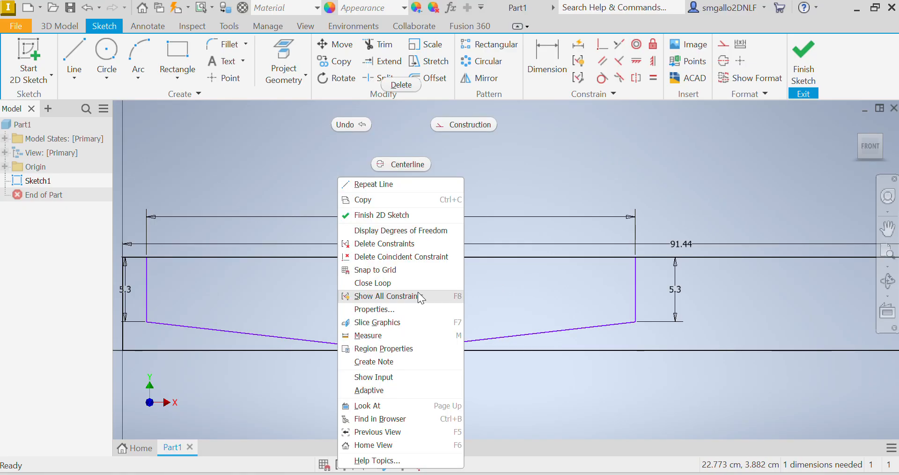
left_click(500, 290)
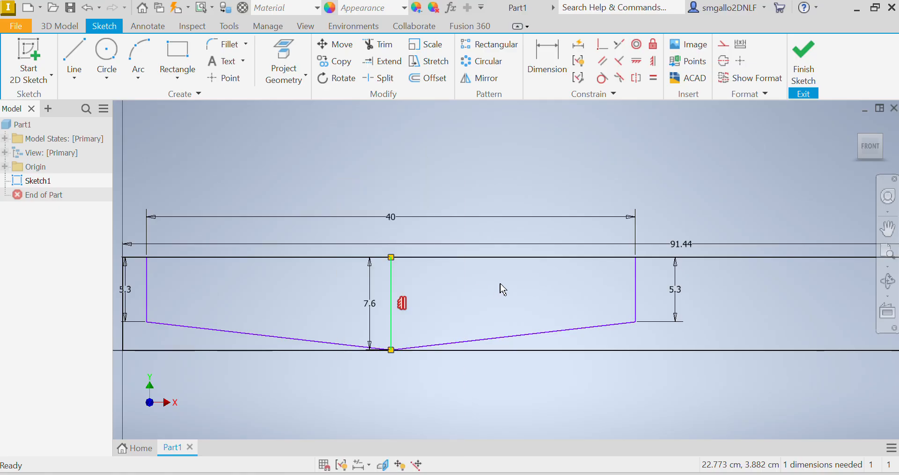
left_click(416, 277)
left_click(390, 277)
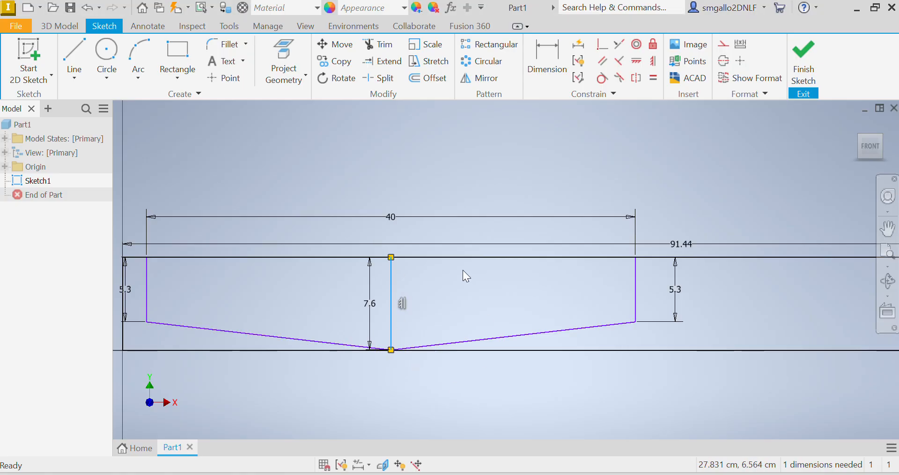
left_click(472, 289)
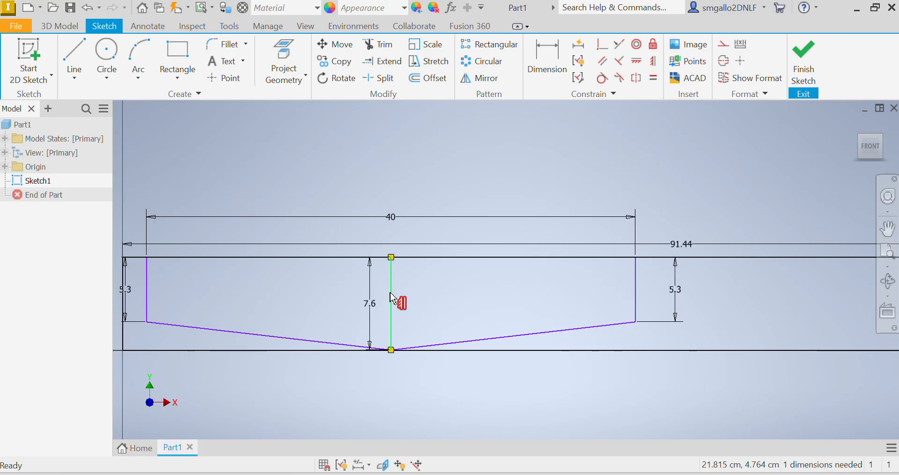
left_click(406, 304)
left_click(433, 285)
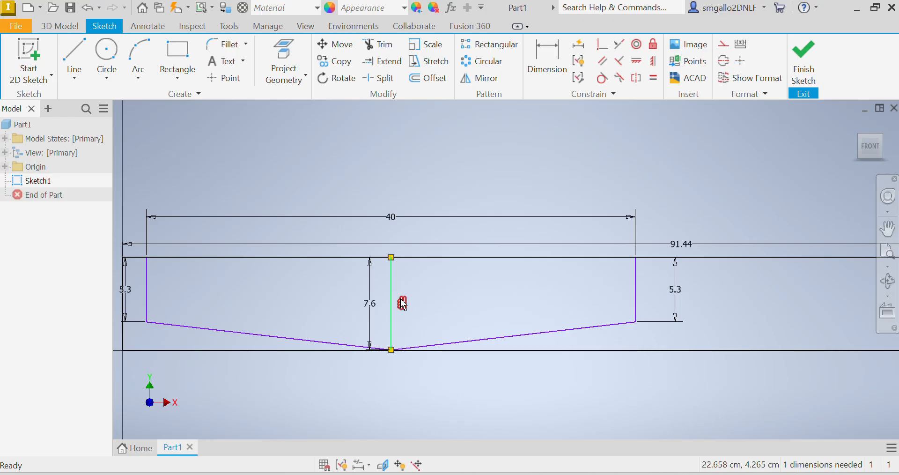
- Delete the geometric and coincident constraints that tie the 7.6 cm centre line to the wing outline
right_click(403, 300)
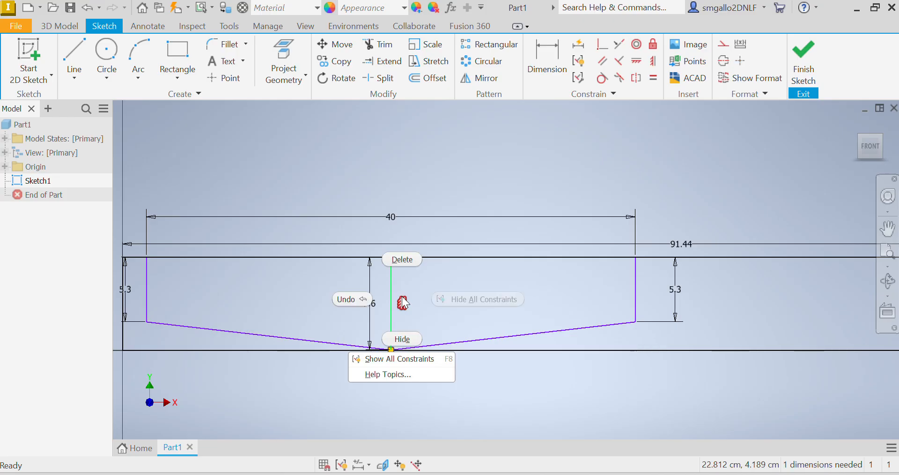
left_click(398, 258)
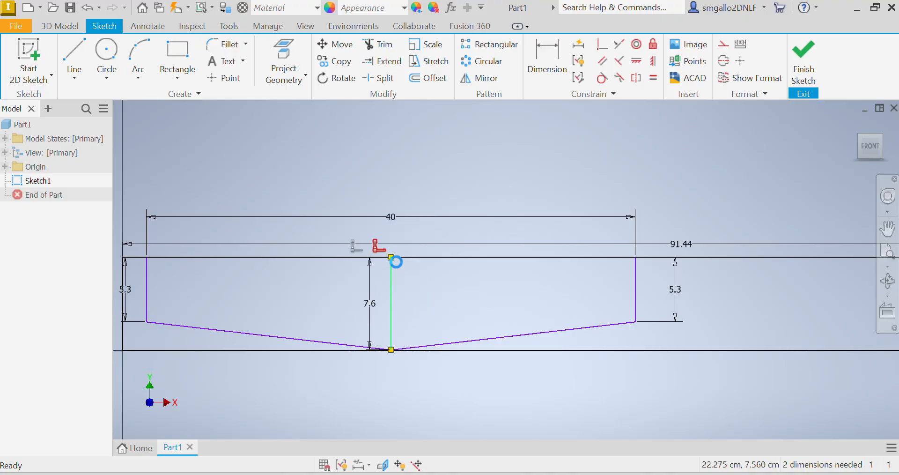
right_click(393, 300)
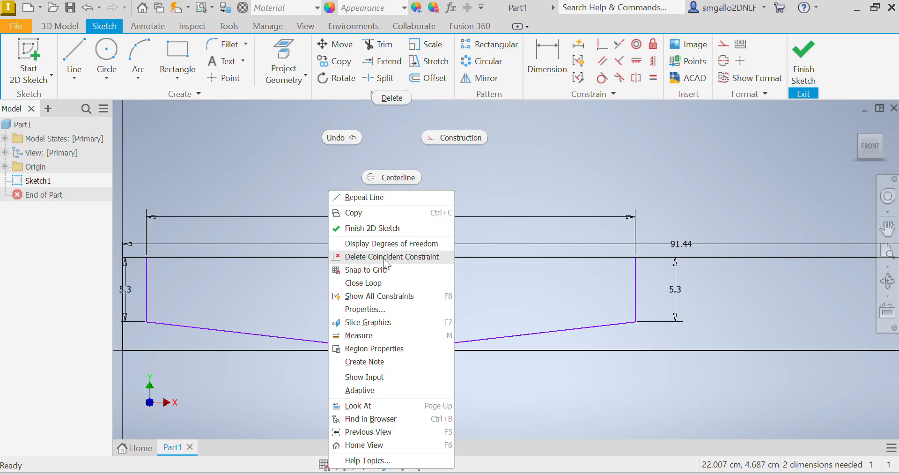
left_click(383, 258)
right_click(390, 278)
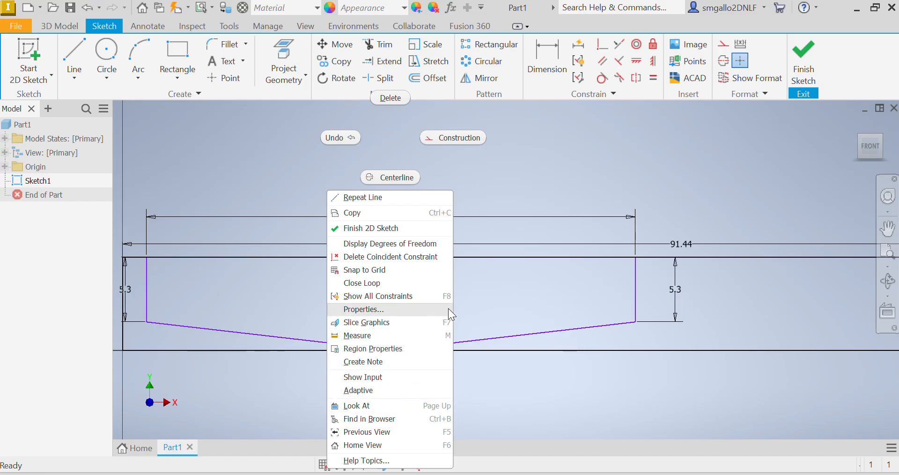
left_click(486, 291)
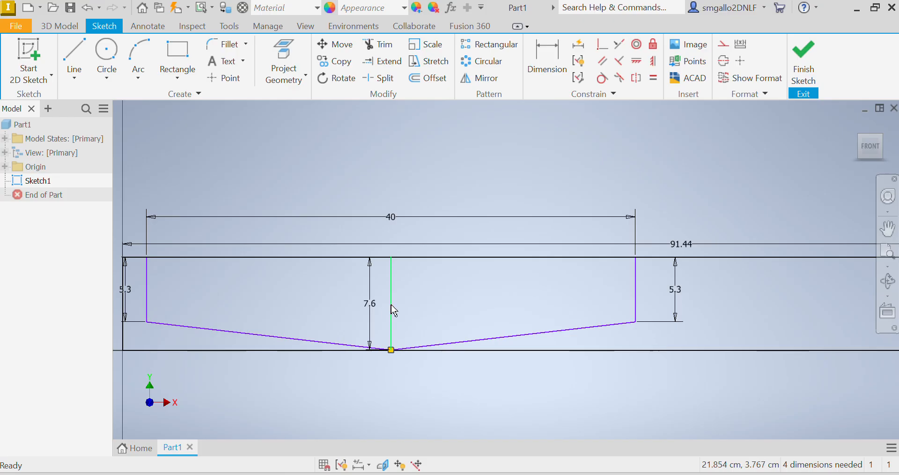
right_click(390, 298)
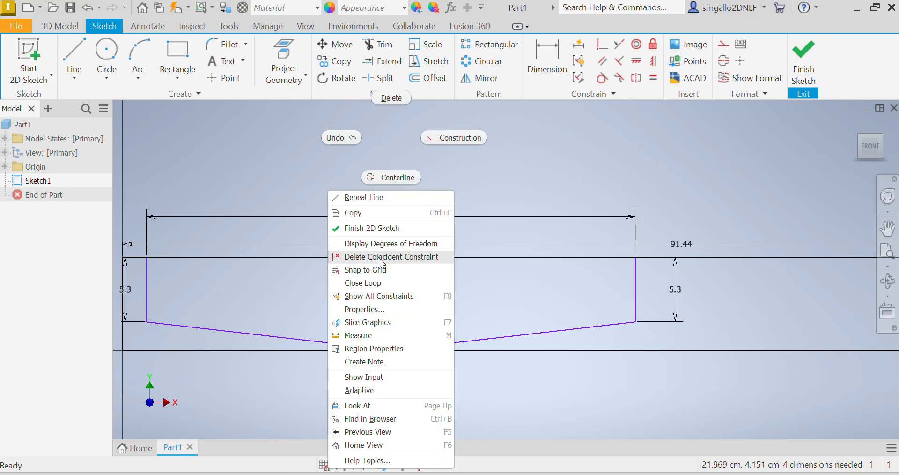
left_click(382, 257)
left_click(392, 294)
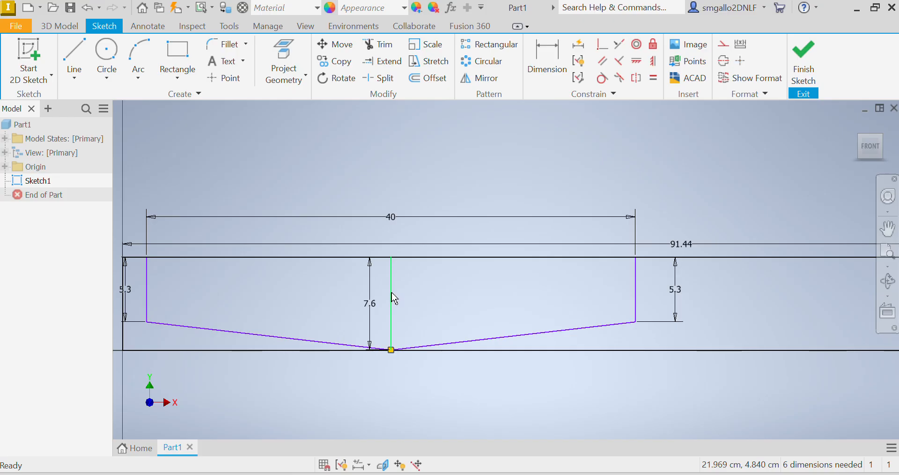
right_click(390, 320)
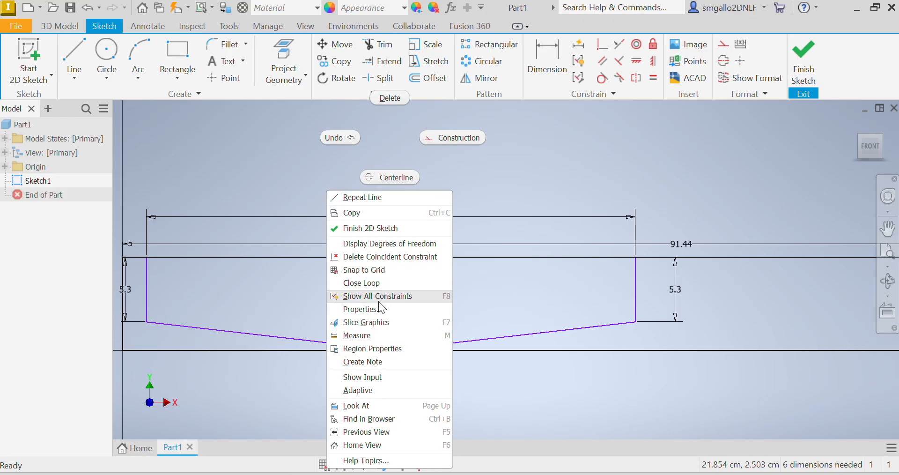
left_click(380, 257)
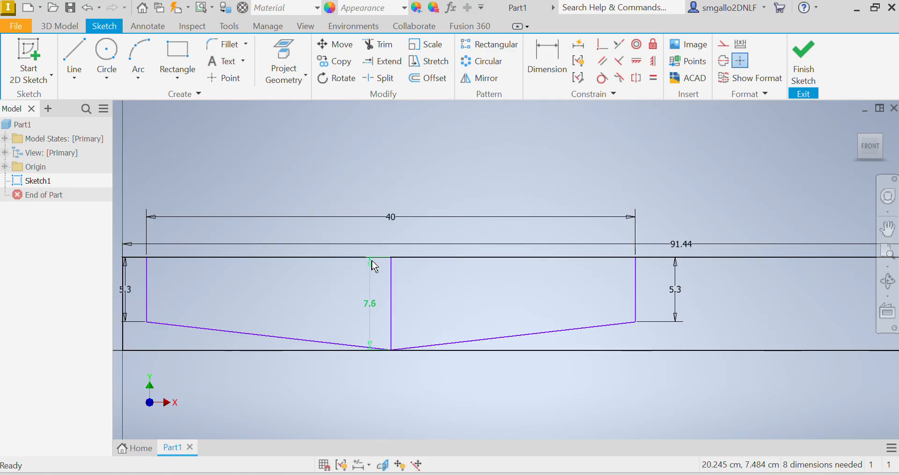
- Delete the vertical centre line inside the wing outline
left_click(391, 303)
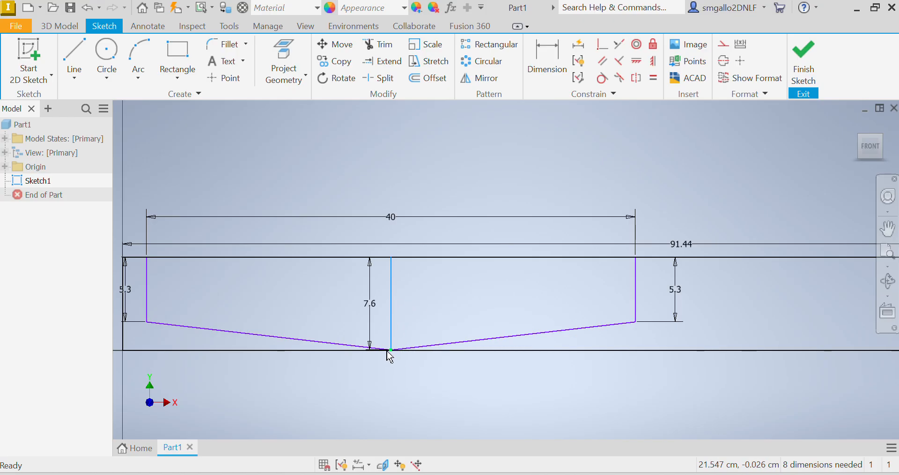
right_click(392, 300)
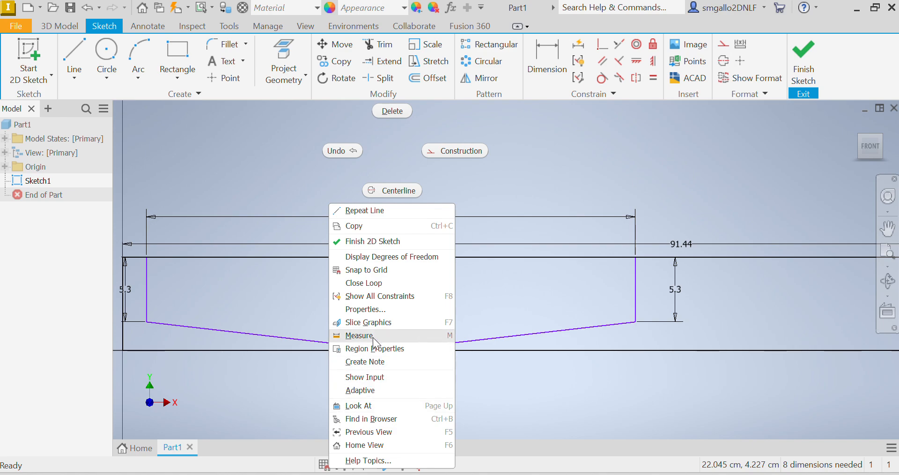
left_click(401, 112)
- Sketch a 12 cm horizontal line along the sheet's upper edge right of the wing, starting about 46.6 cm from the sheet's left end
scroll(360, 289, "down", 4)
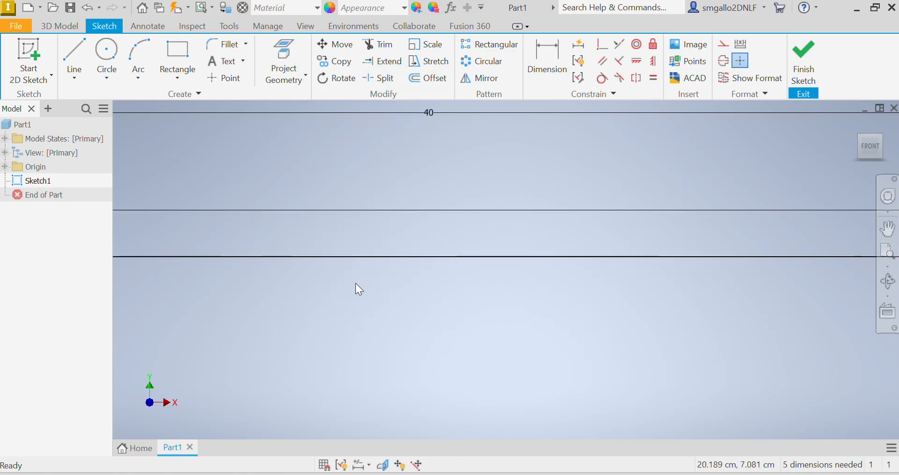
scroll(359, 290, "up", 4)
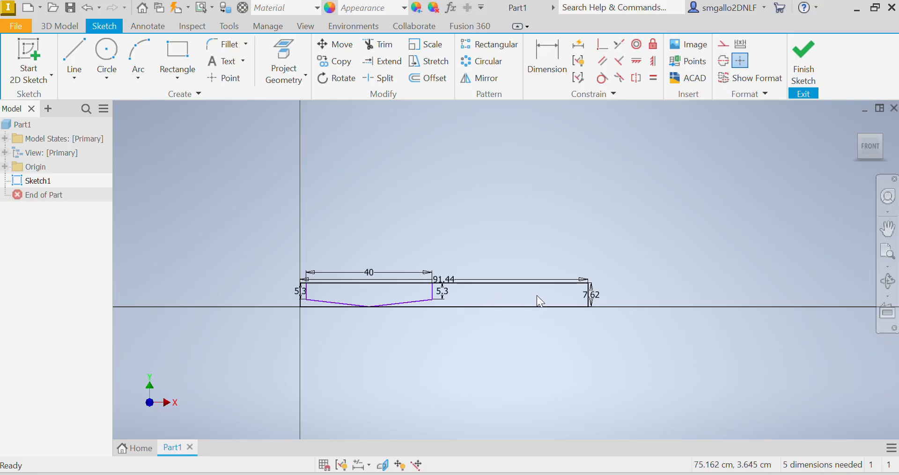
scroll(472, 301, "down", 5)
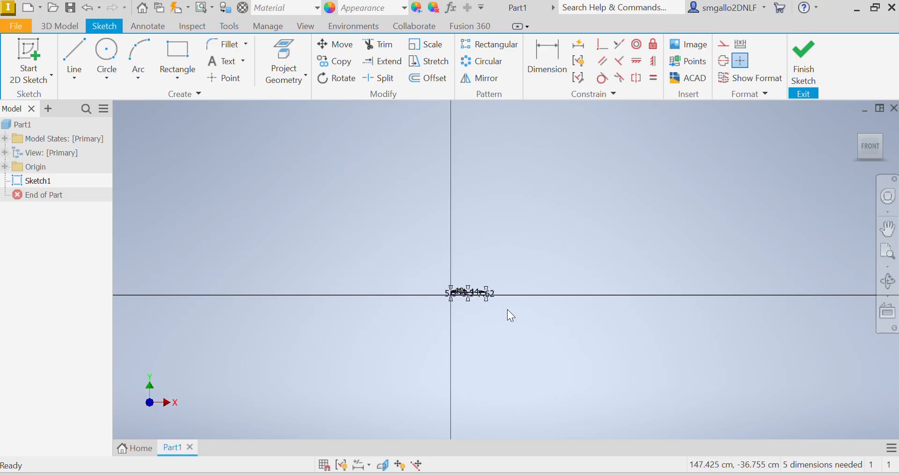
scroll(305, 178, "up", 7)
scroll(267, 227, "up", 5)
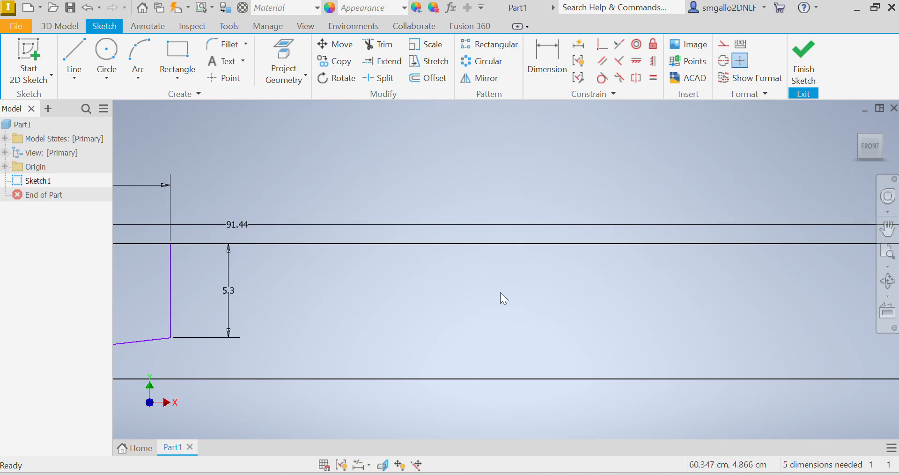
scroll(416, 330, "down", 2)
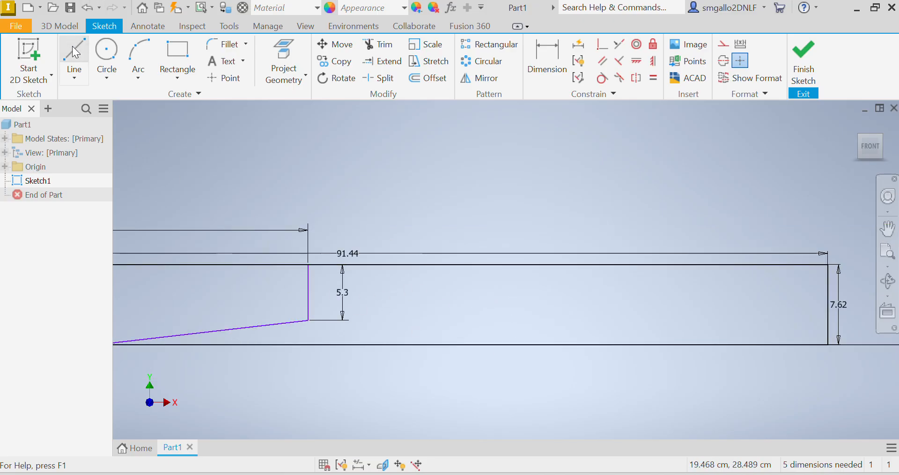
left_click(74, 58)
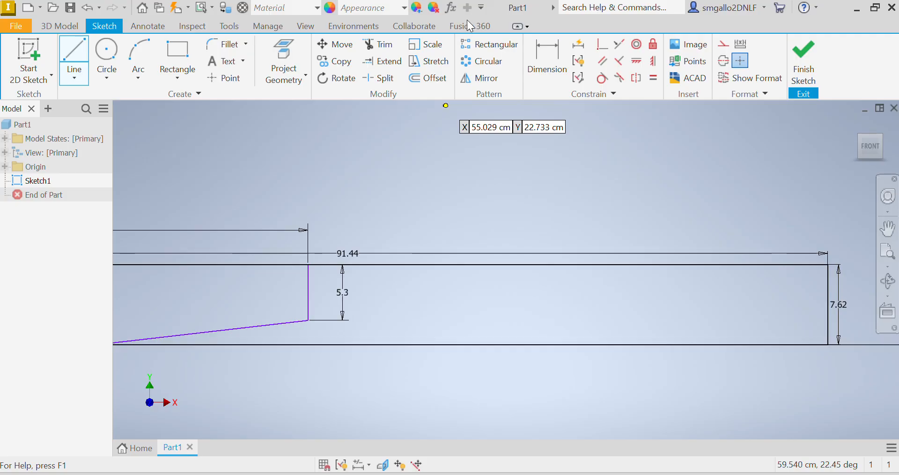
left_click(357, 264)
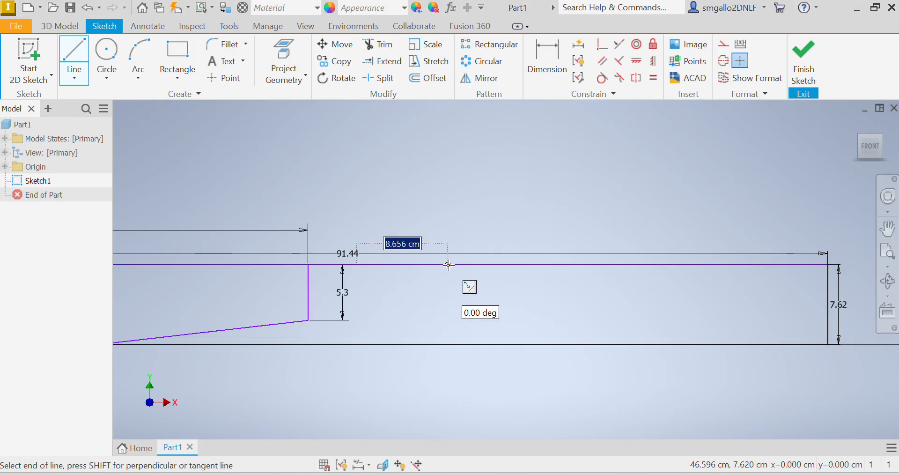
type("12")
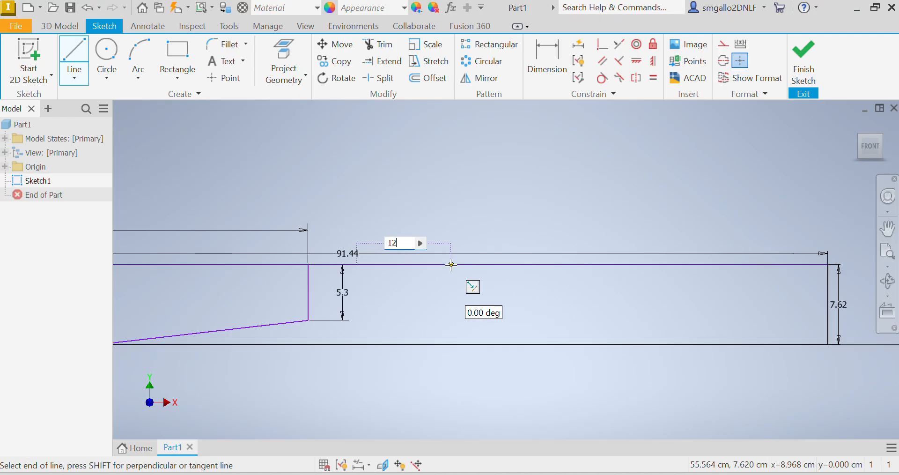
key("Return")
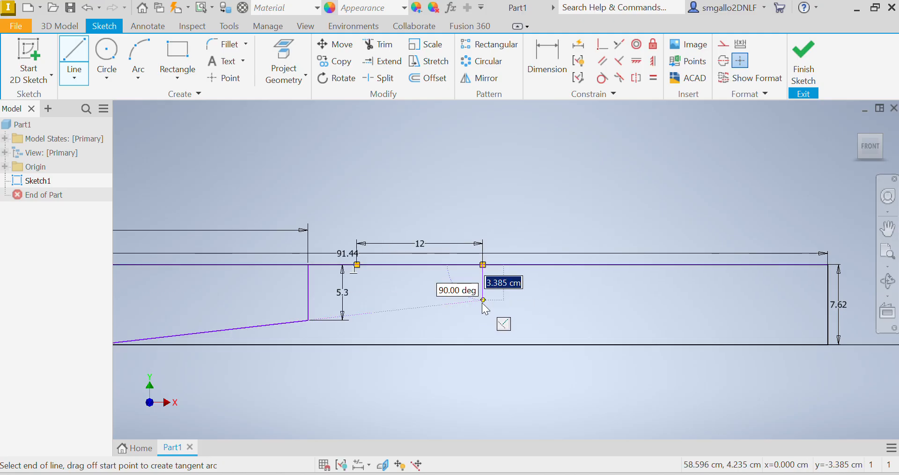
- Continue with a 2.1 cm line straight down from the 12 cm line's right end as the stabilizer tip
type("2")
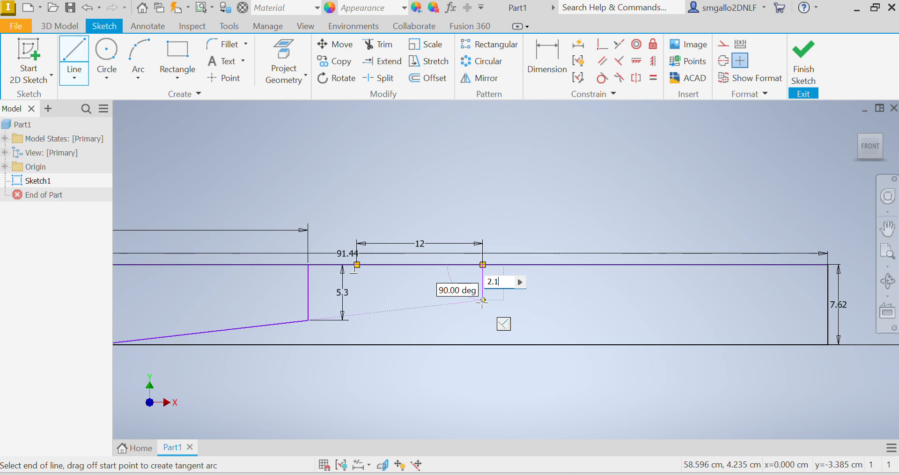
type(".1")
key("Return")
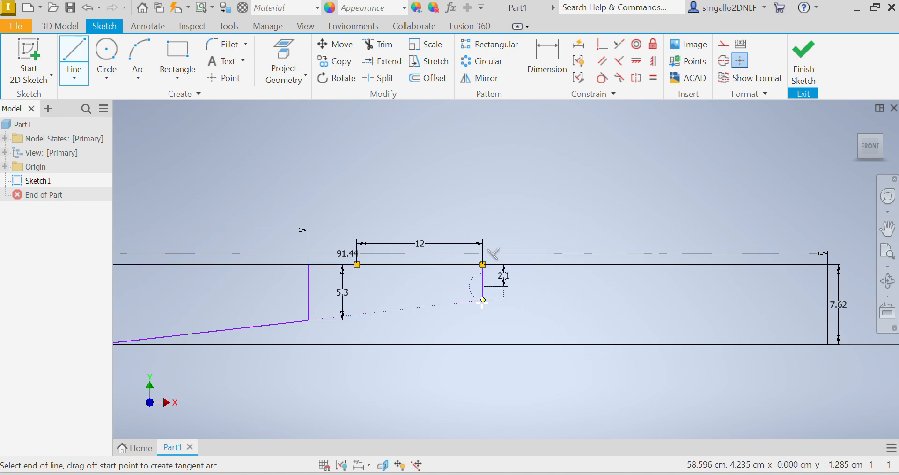
key("Escape")
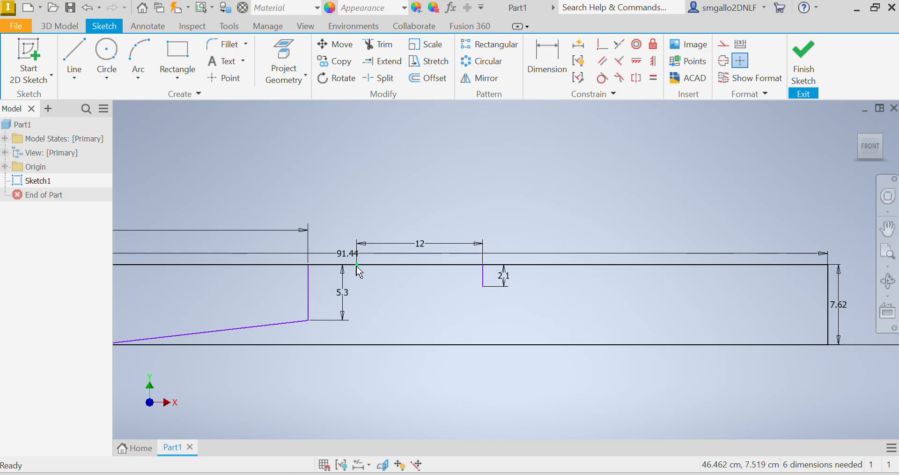
- Sketch a 2.1 cm vertical line down from the 12 cm line's left end
left_click(74, 58)
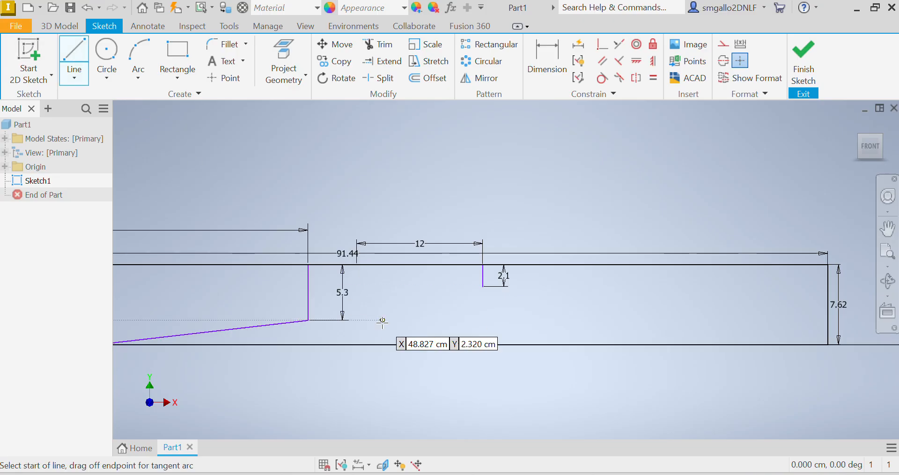
left_click(358, 265)
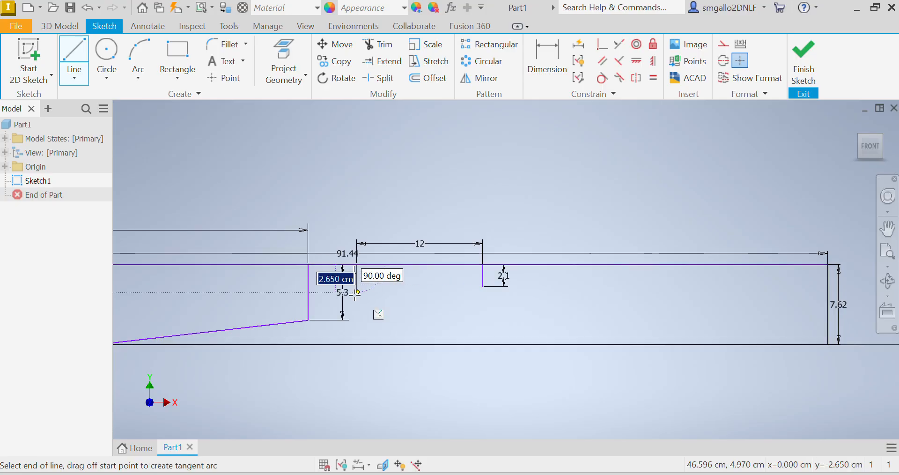
type("2.")
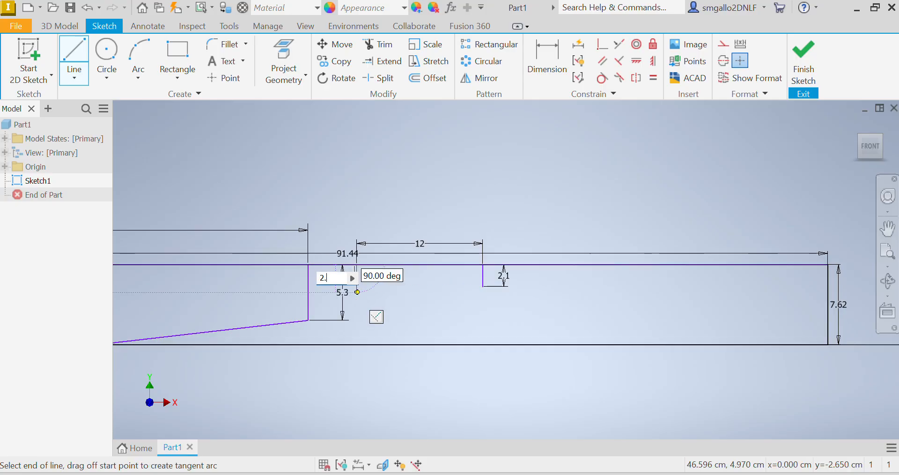
type("100")
key("Return")
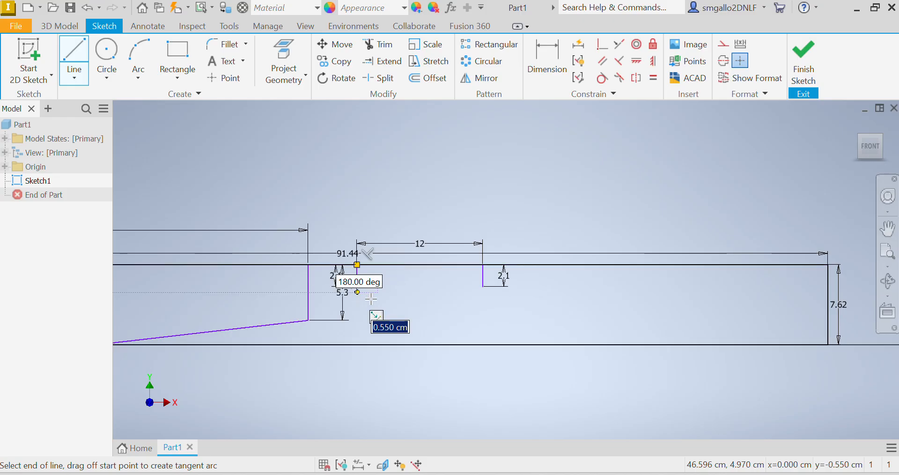
key("Escape")
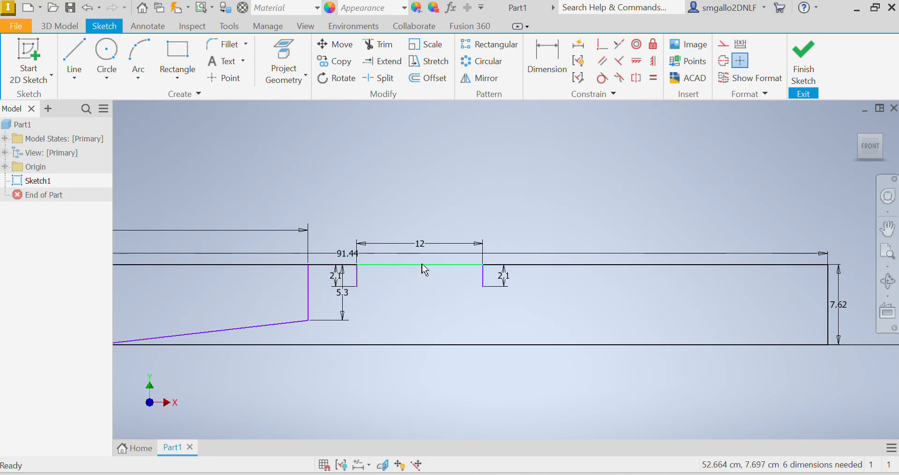
- Sketch a 3 cm vertical line down from the 12 cm line's midpoint and connect its lower end to the left stabilizer tip's lower end
left_click(81, 57)
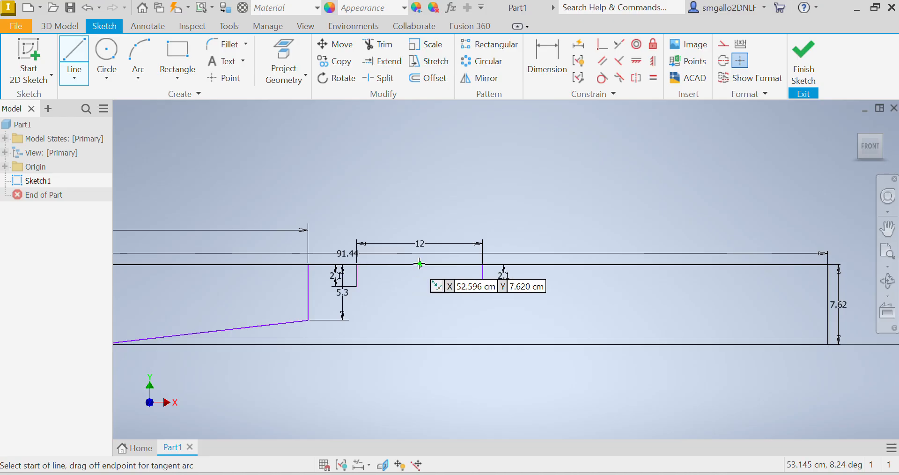
left_click(421, 265)
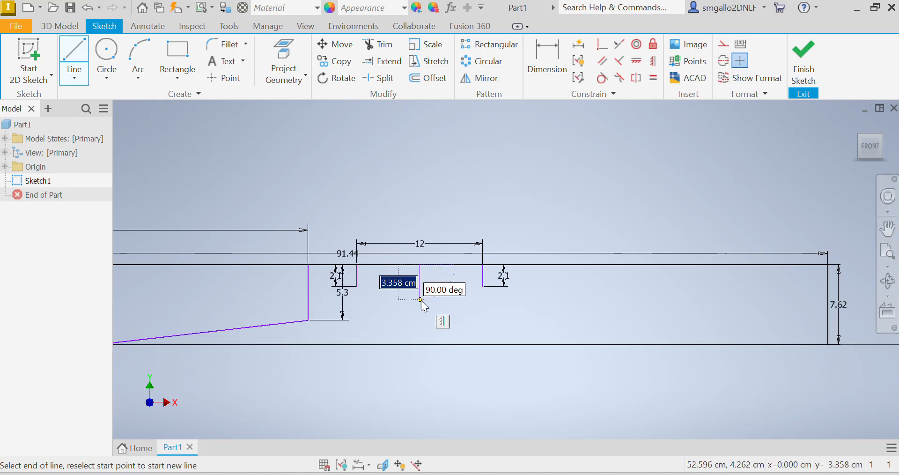
left_click(420, 296)
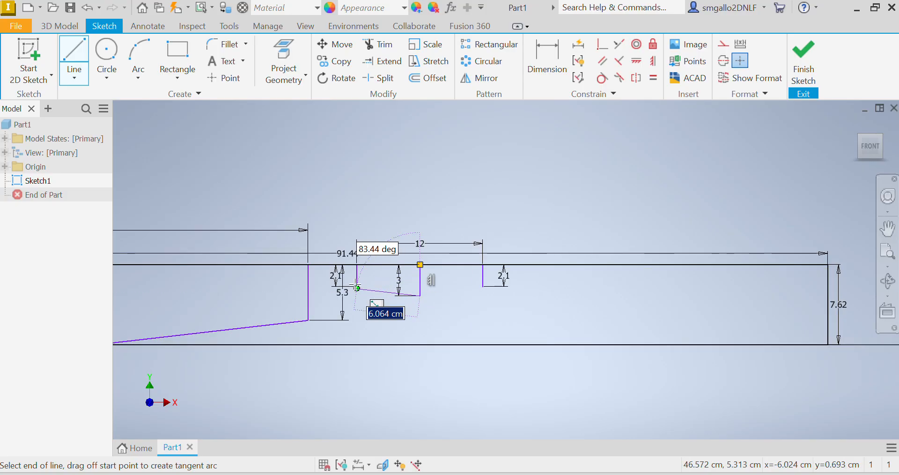
double_click(357, 287)
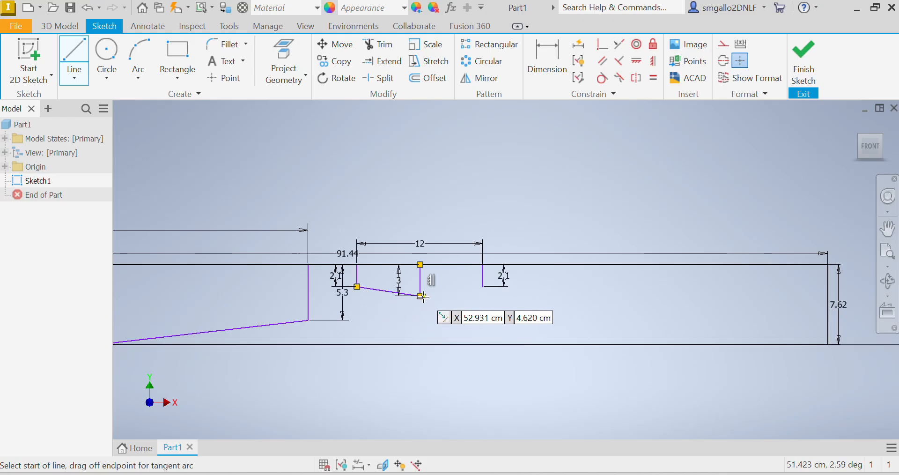
- Connect the right stabilizer tip's lower end to the lower end of the 3 cm centre line
left_click(483, 287)
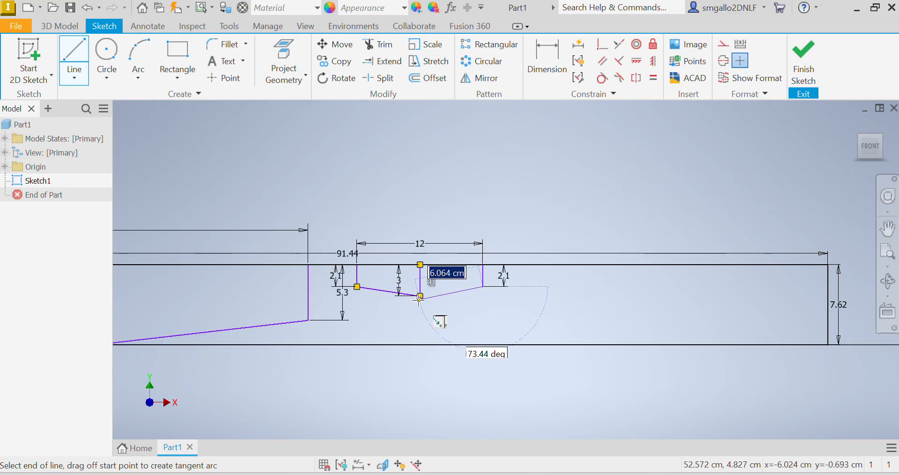
left_click(420, 297)
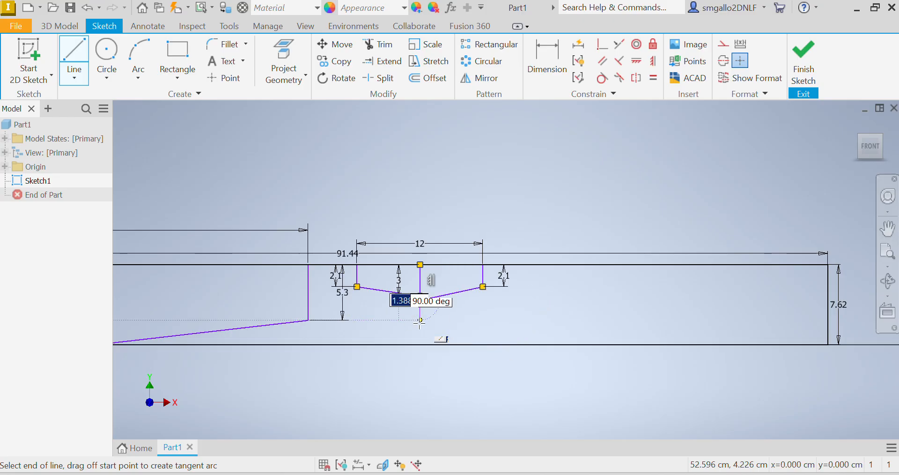
scroll(420, 312, "up", 10)
scroll(420, 315, "down", 10)
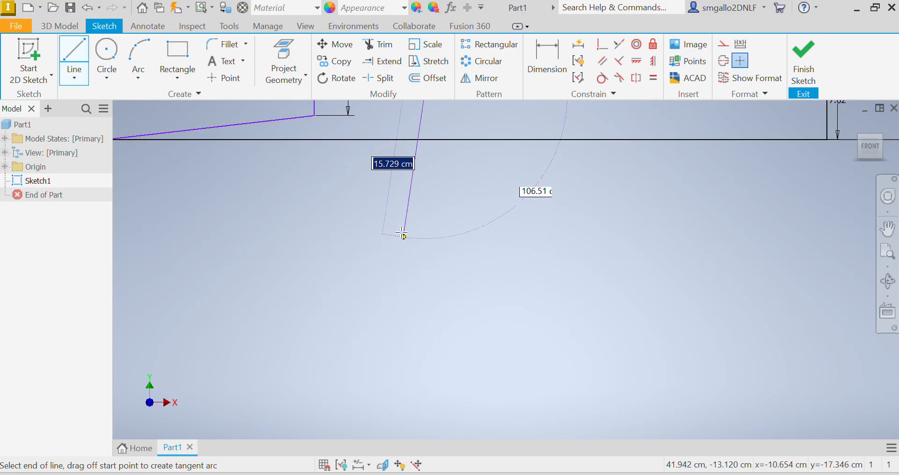
- Undo the right sloped stabilizer line that misses the lower end of the 3 cm centre line
scroll(403, 234, "up", 5)
scroll(443, 337, "down", 5)
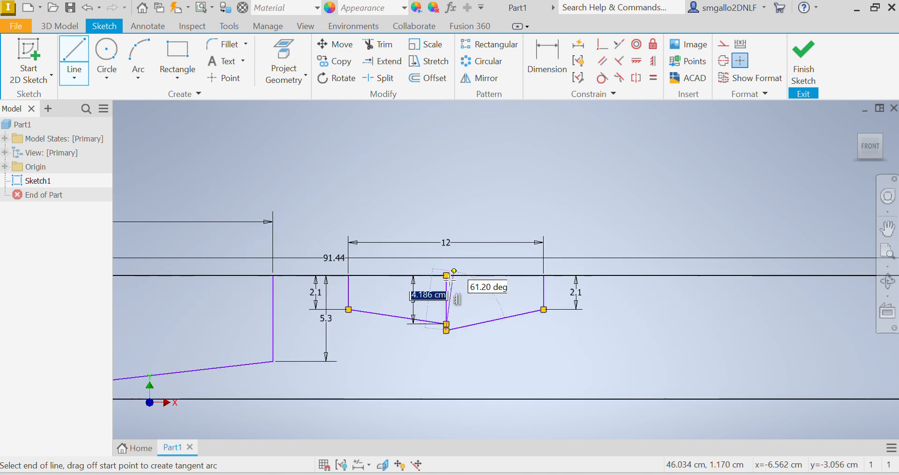
scroll(453, 273, "down", 3)
key("Escape")
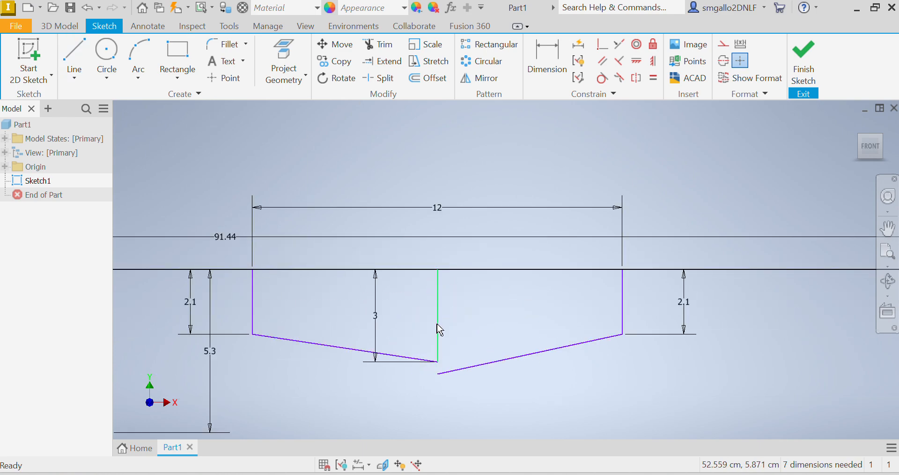
key("ctrl+z")
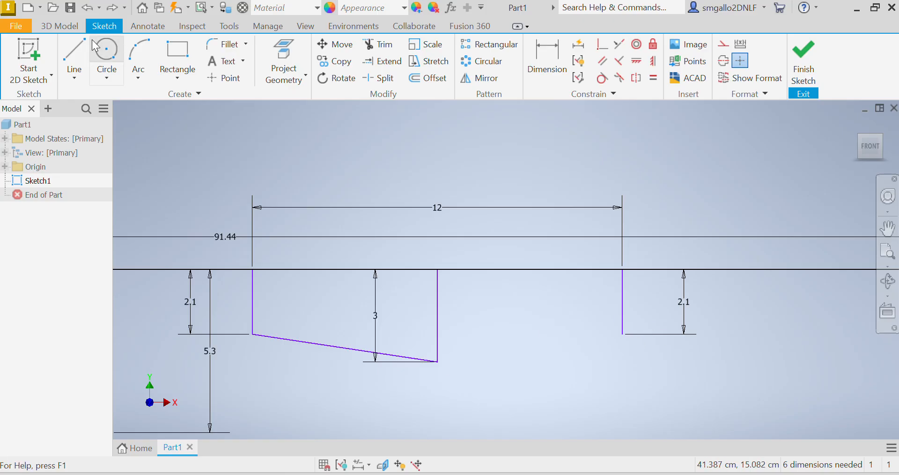
- Draw a line from the lower end of the 3 cm centre line to the right stabilizer tip's lower end
left_click(74, 59)
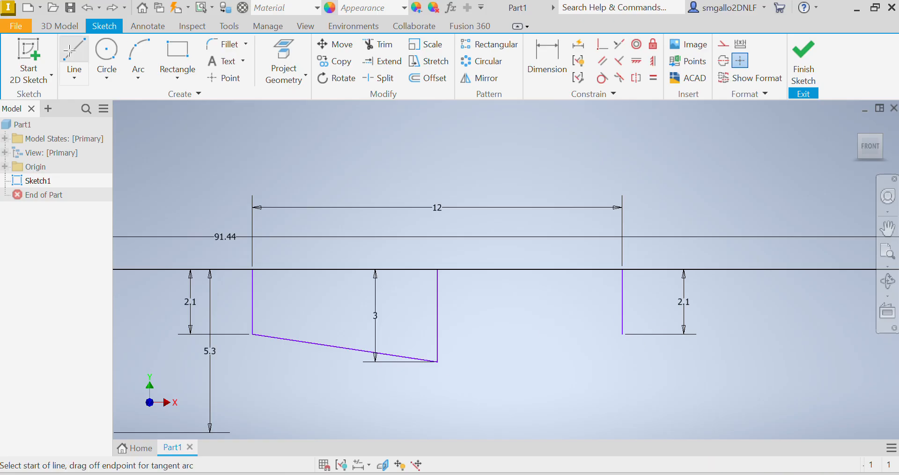
left_click(438, 361)
left_click(622, 334)
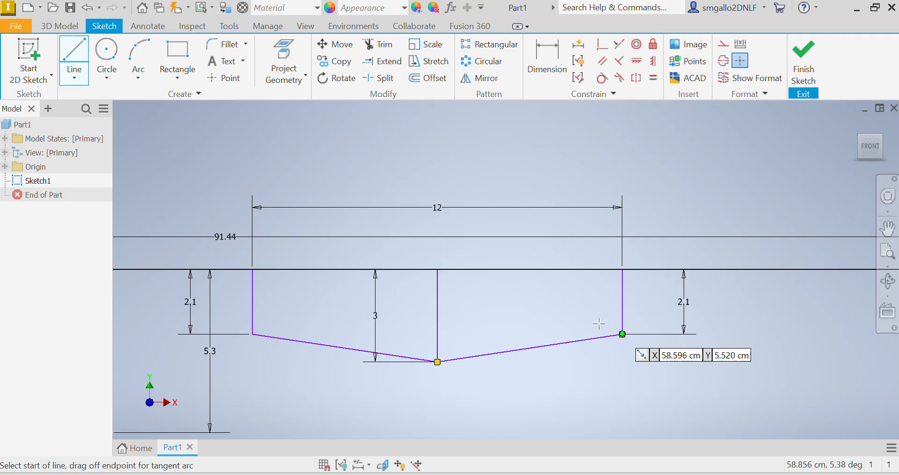
key("Escape")
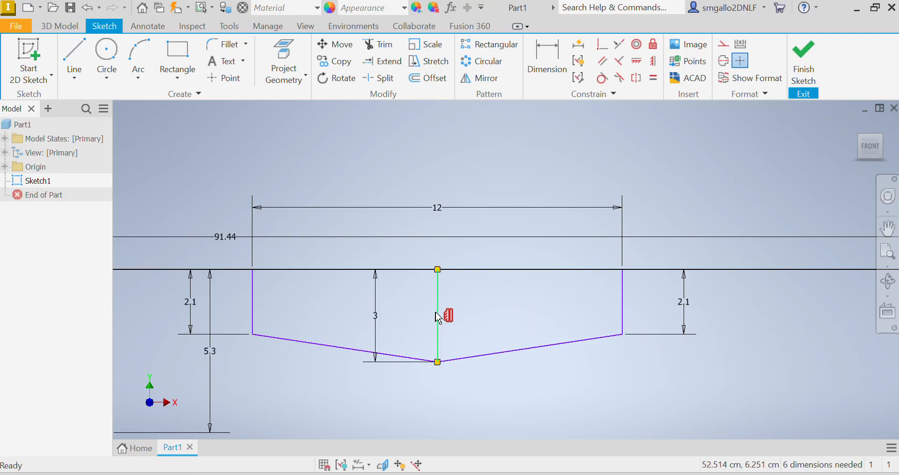
- Delete the vertical centre line inside the stabilizer outline
right_click(439, 317)
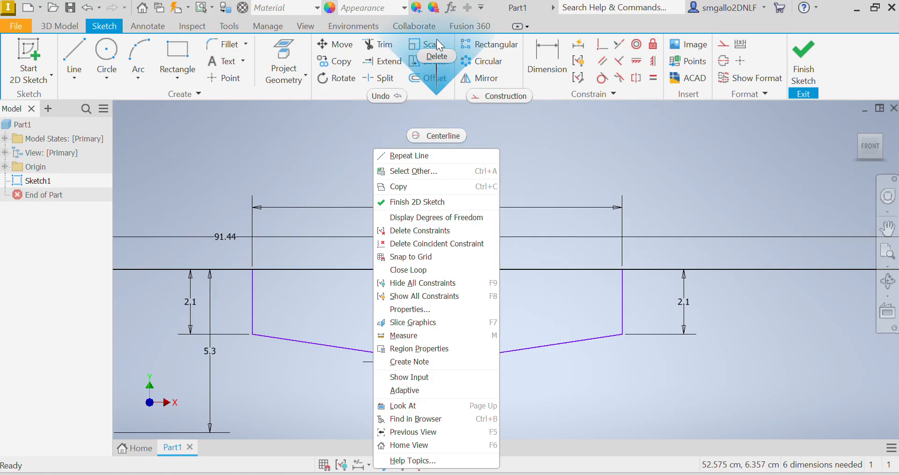
left_click(437, 56)
scroll(414, 317, "down", 5)
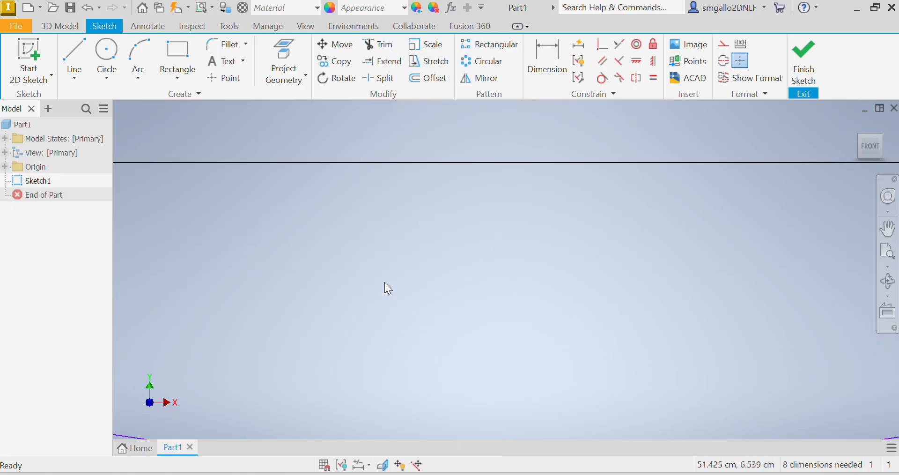
scroll(385, 286, "up", 4)
scroll(514, 301, "up", 3)
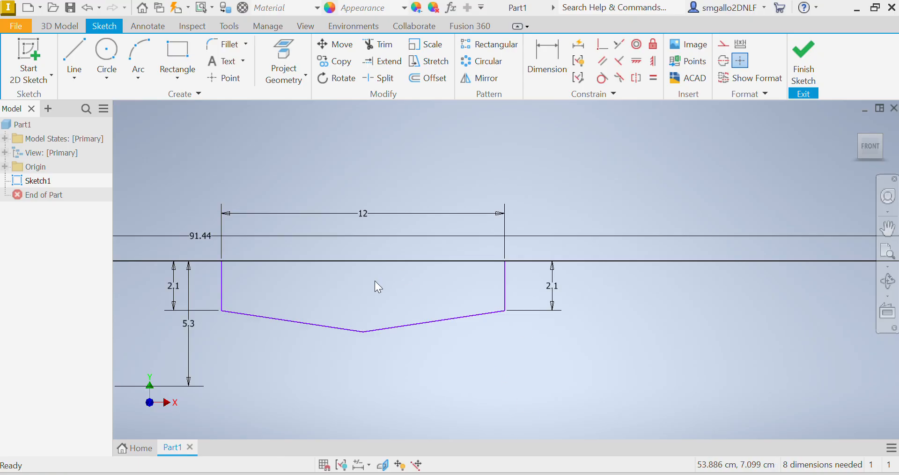
- Sketch a 6 cm vertical line inside the sheet to the right of the stabilizer, continuing with a 10 cm horizontal line rightwards from its lower end
scroll(272, 268, "down", 2)
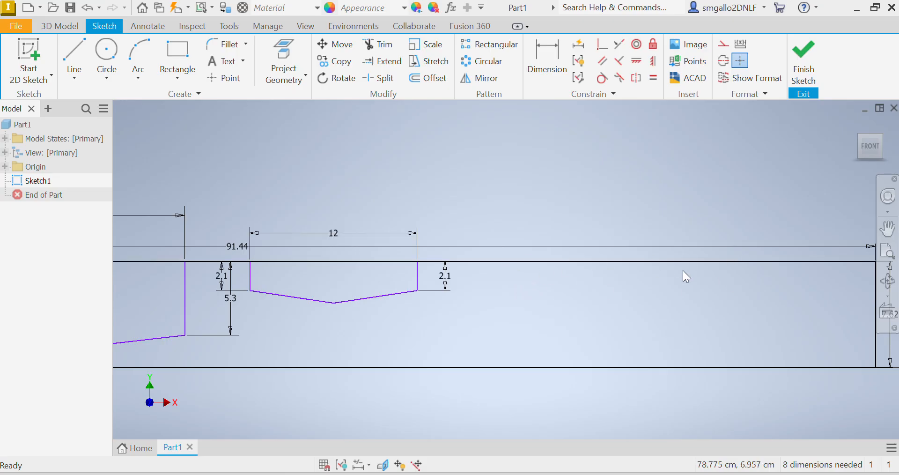
left_click(74, 61)
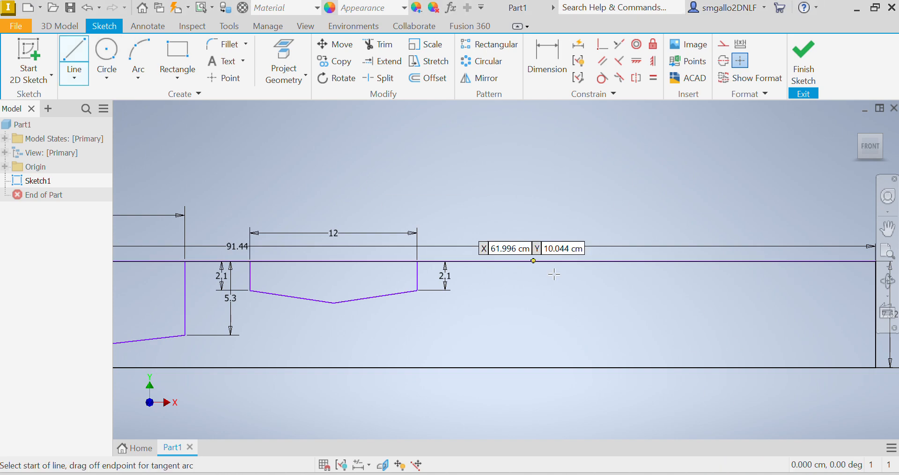
left_click(482, 270)
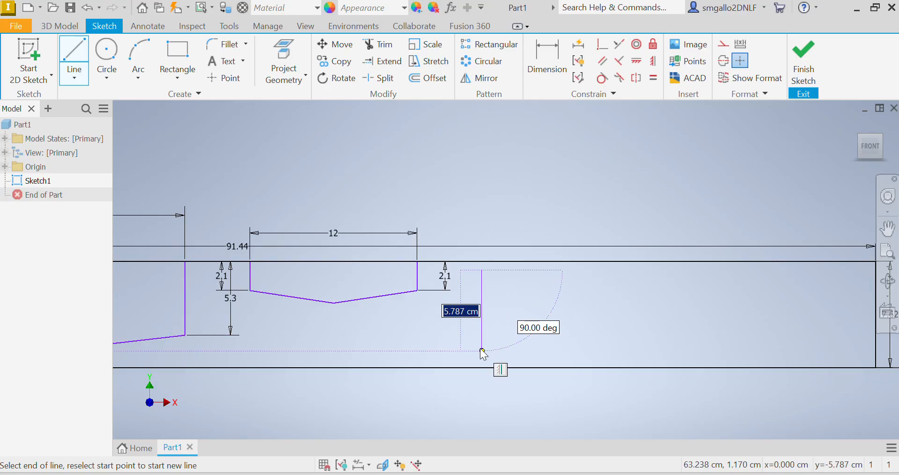
type("6")
key("Return")
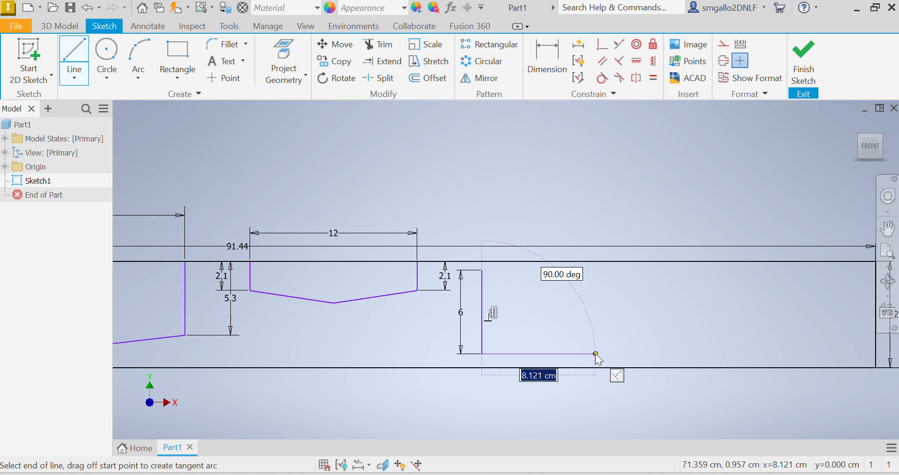
type("10")
key("Return")
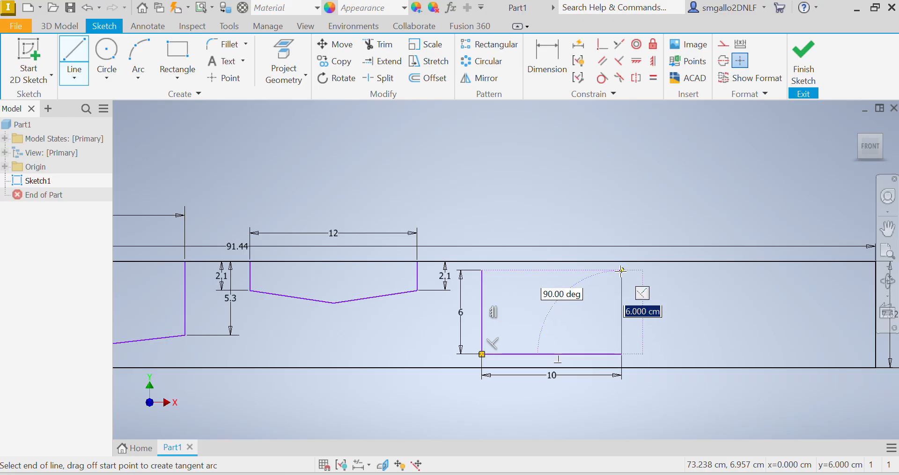
key("Escape")
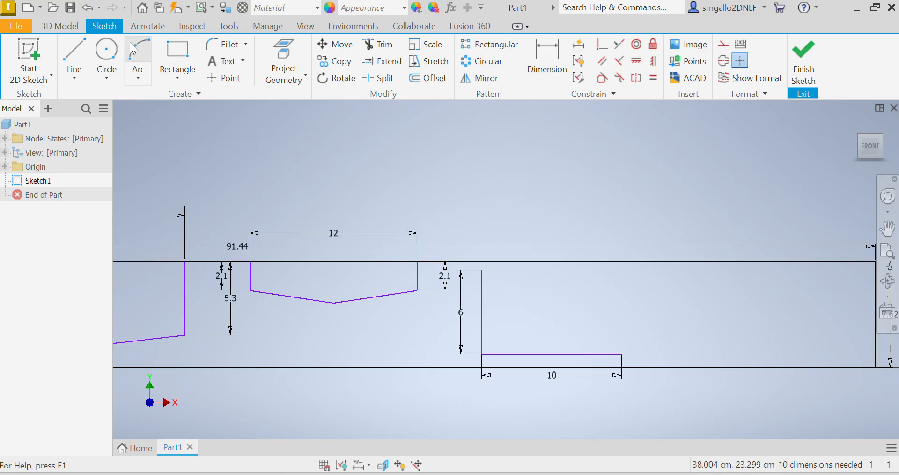
- Sketch a 10 cm horizontal line from the 6 cm line's upper end, continuing with a 2 cm line straight down
left_click(74, 55)
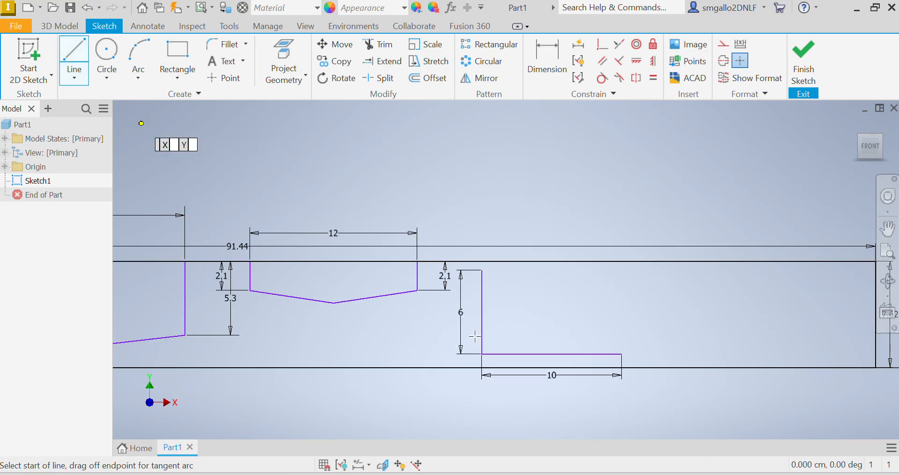
left_click(482, 270)
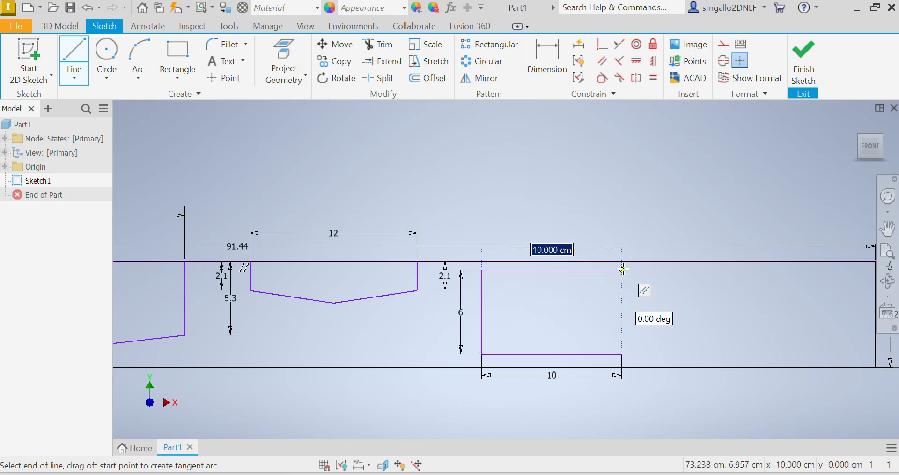
left_click(623, 270)
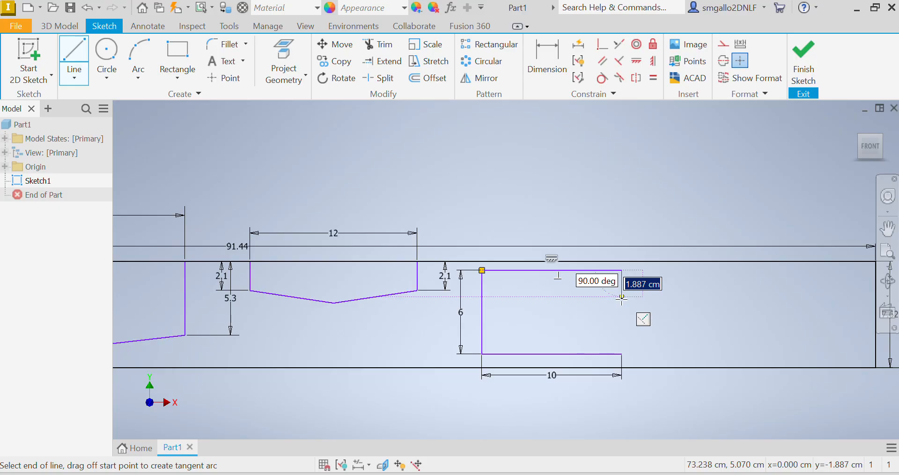
type("2")
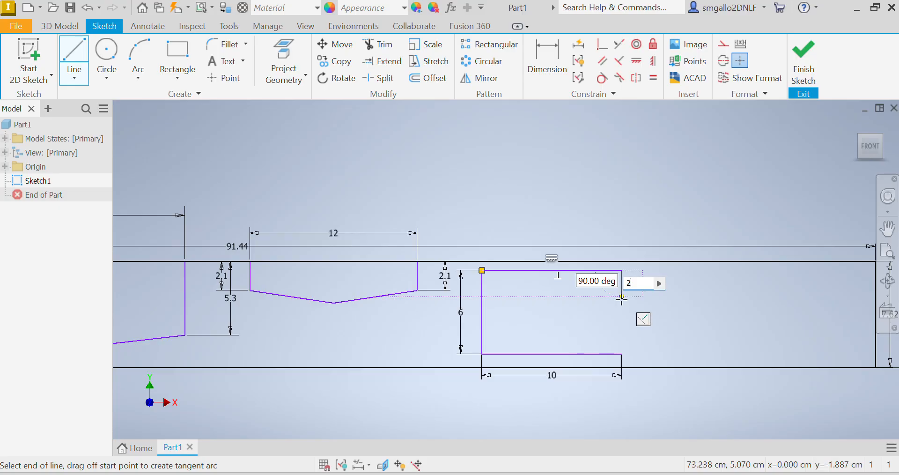
key("Tab")
key("Return")
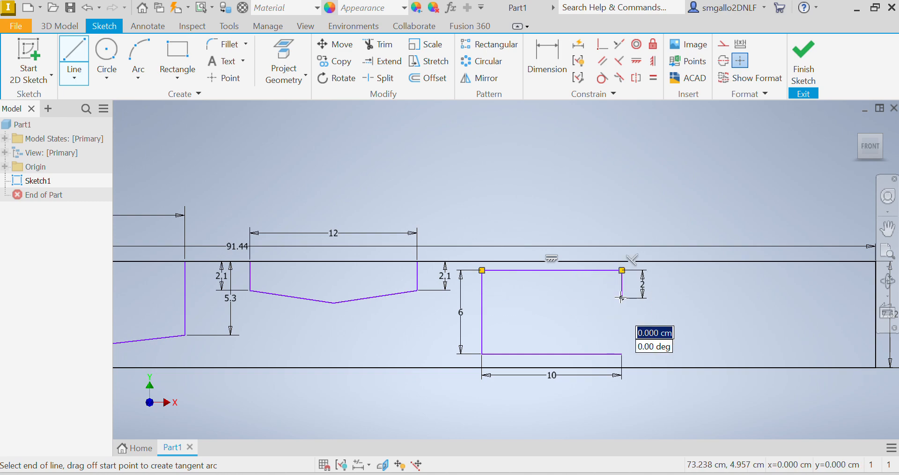
- Continue straight down from the 2 cm line's lower end with a 3.1 cm vertical line
left_click_drag(622, 299, 621, 322)
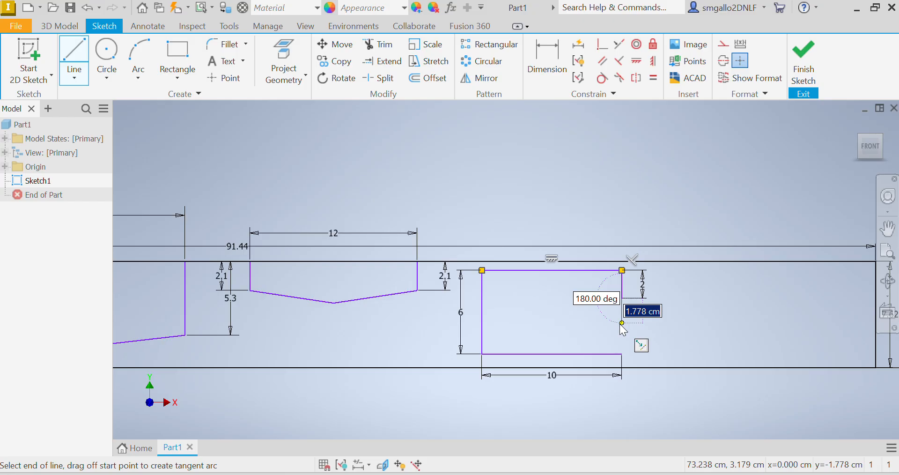
type("3.1")
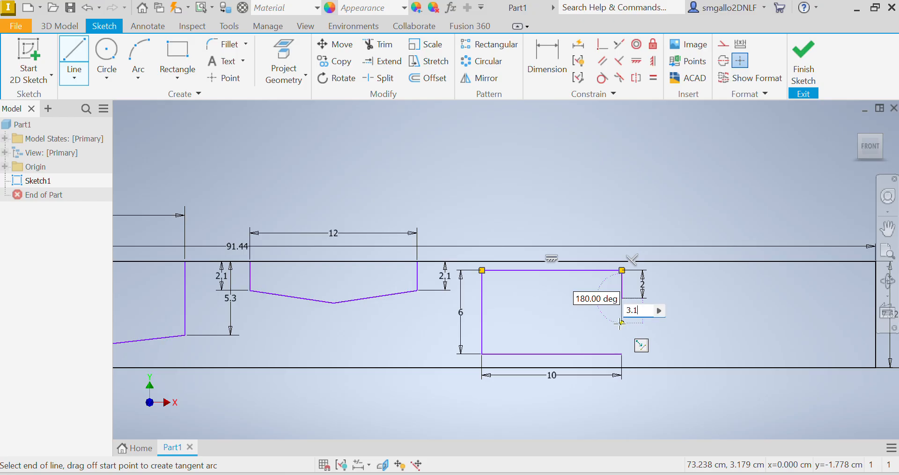
key("Return")
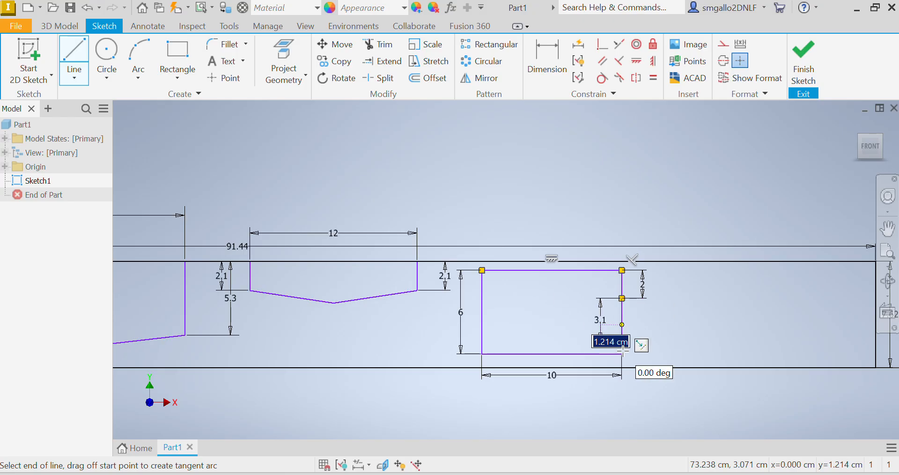
- Connect the 3.1 cm line's lower and upper ends to the matching ends of the 6 cm line with sloping lines
left_click(621, 341)
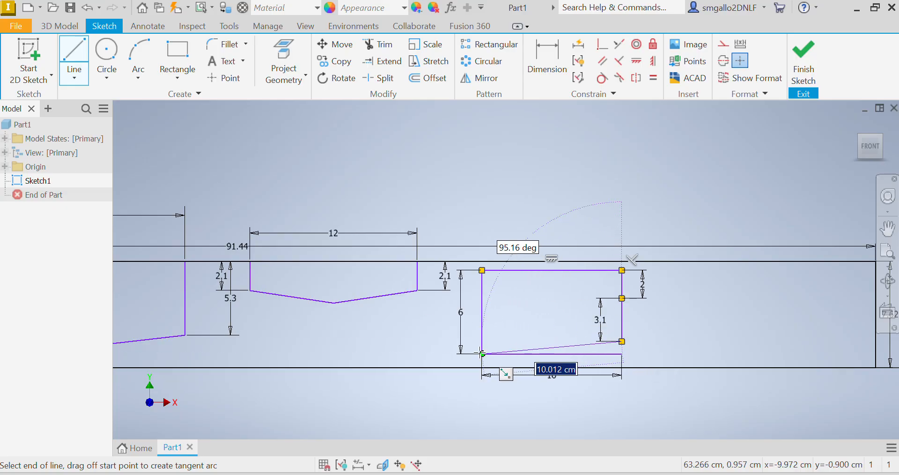
left_click(481, 354)
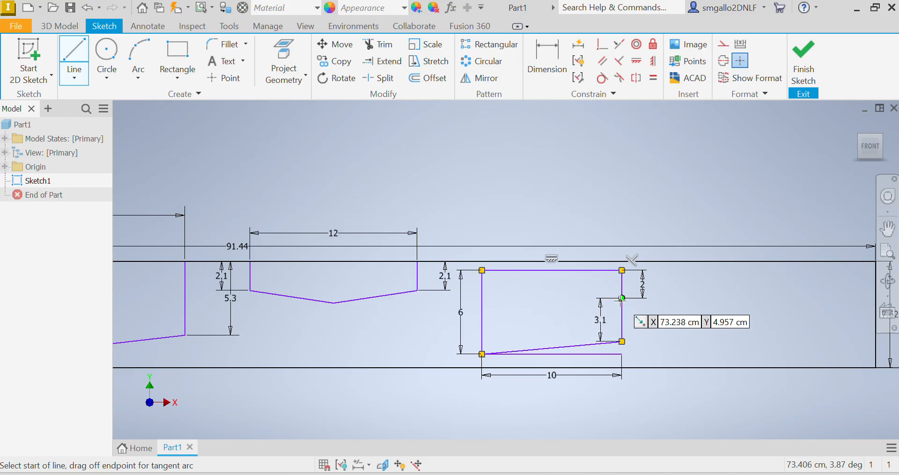
left_click(482, 270)
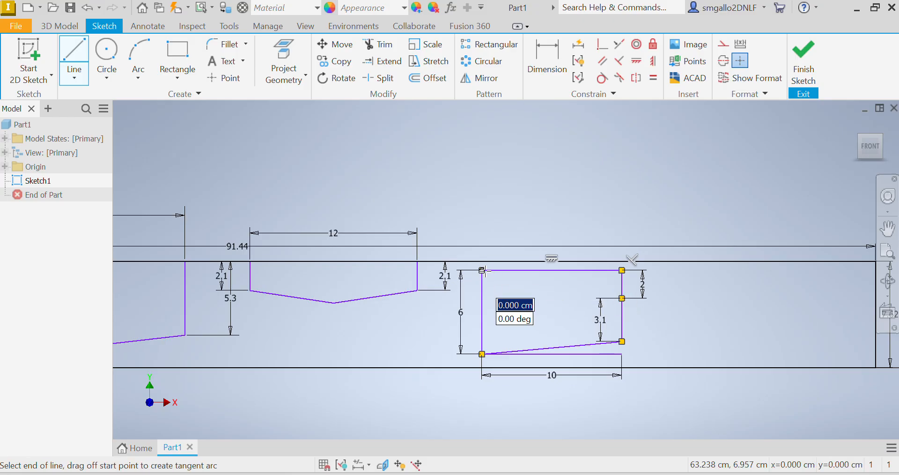
left_click(622, 298)
key("Escape")
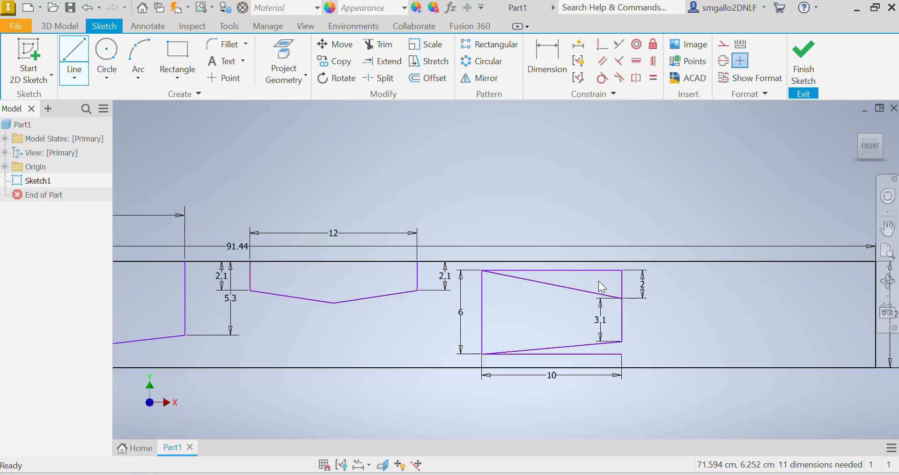
- Delete the upper horizontal, 2 cm vertical and lower horizontal guide lines around the tapered outline
mouse_move(601, 277)
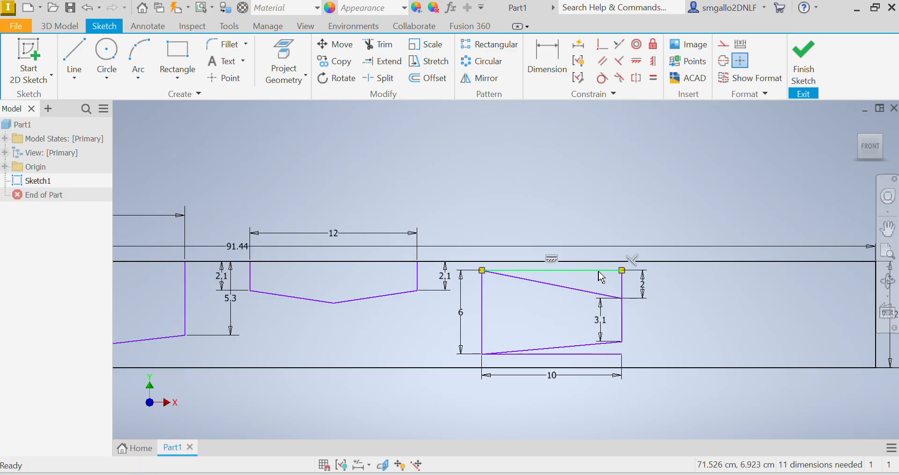
right_click(601, 277)
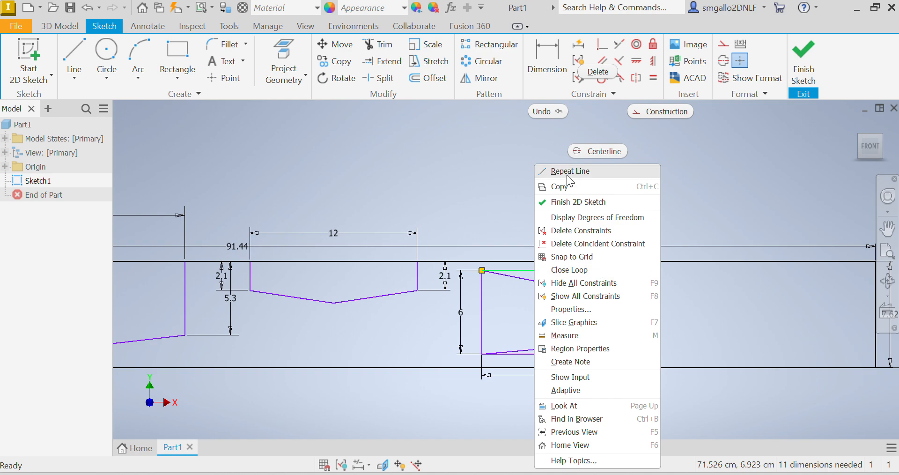
left_click(606, 75)
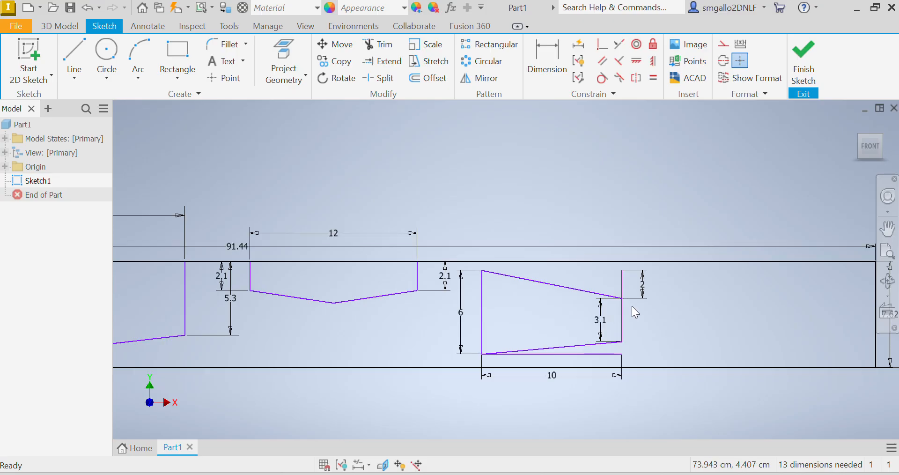
right_click(625, 285)
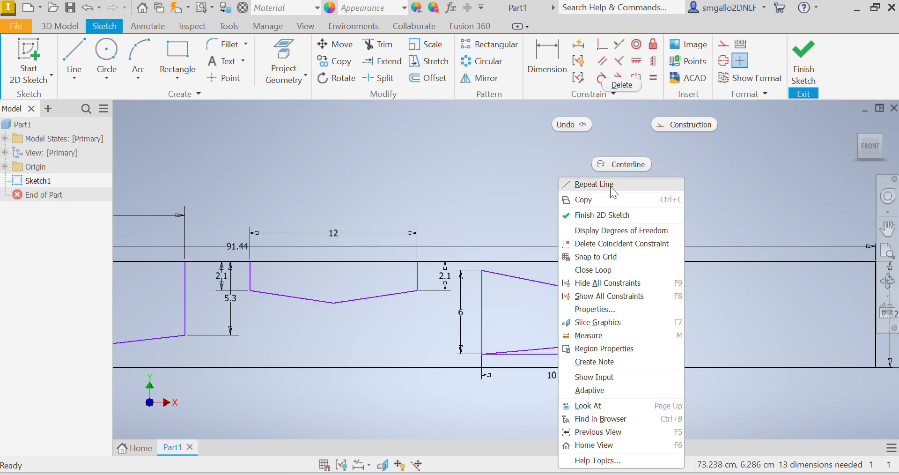
left_click(622, 85)
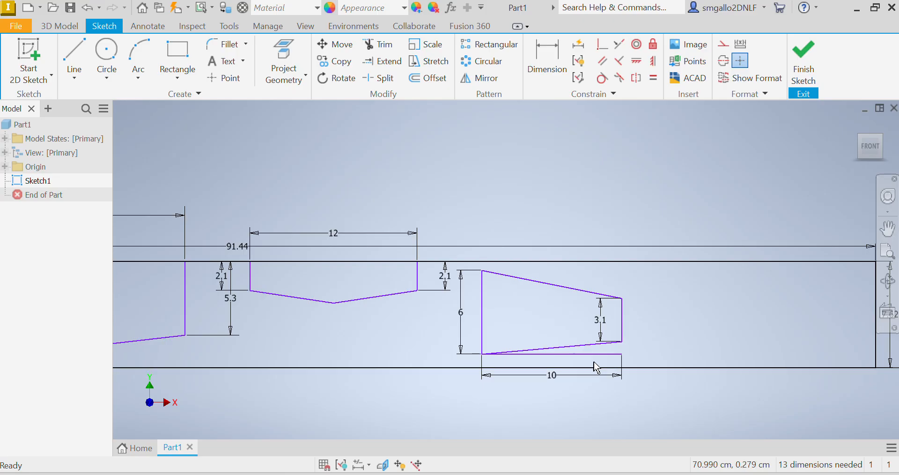
right_click(608, 358)
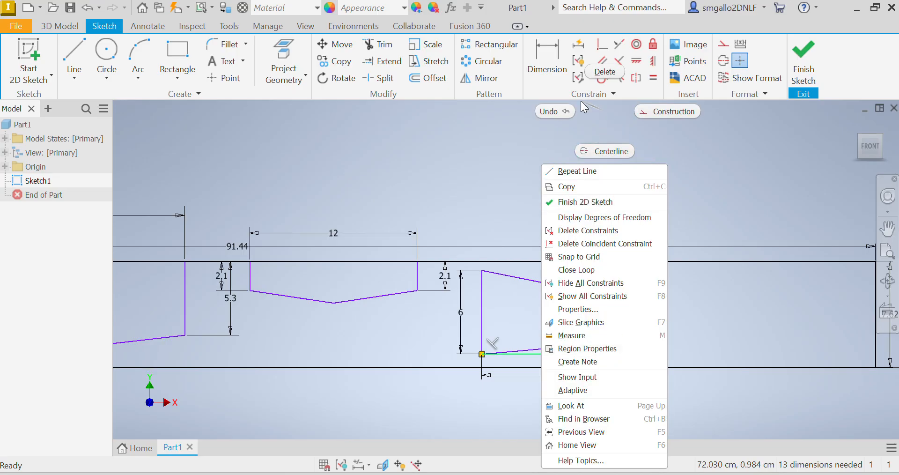
left_click(603, 71)
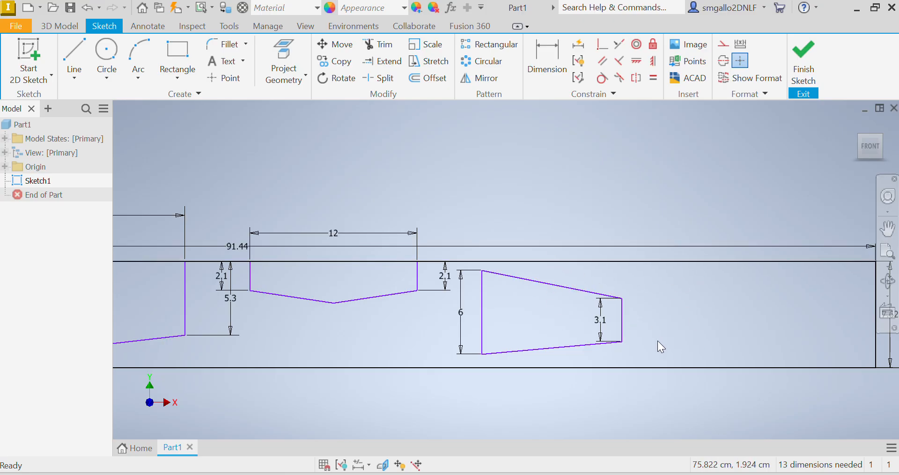
left_click(545, 284)
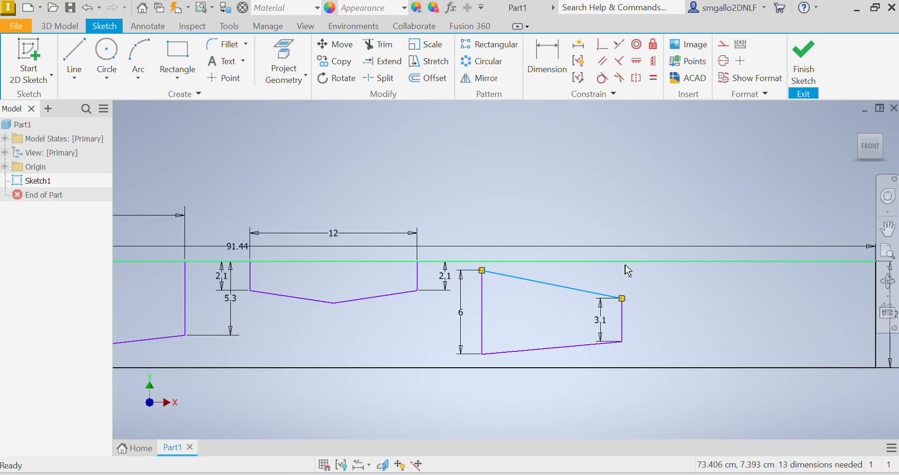
left_click(481, 307, "ctrl")
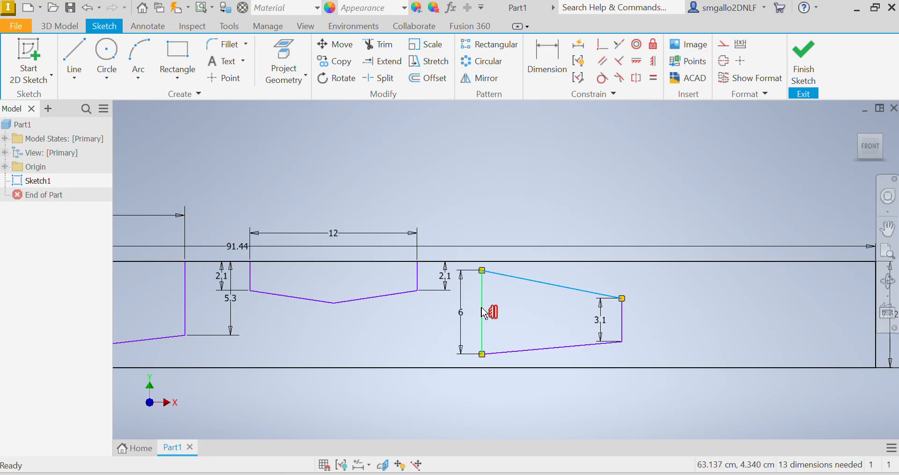
left_click(522, 279, "ctrl")
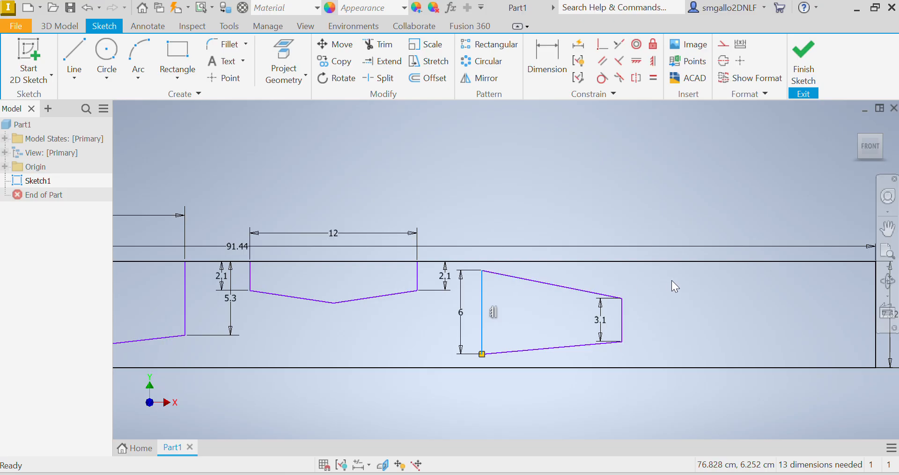
left_click(671, 302)
- Rotate the whole tapered outline 11.31° about the 6 cm line's upper end, removing the constraints that block it
left_click_drag(675, 346, 472, 272)
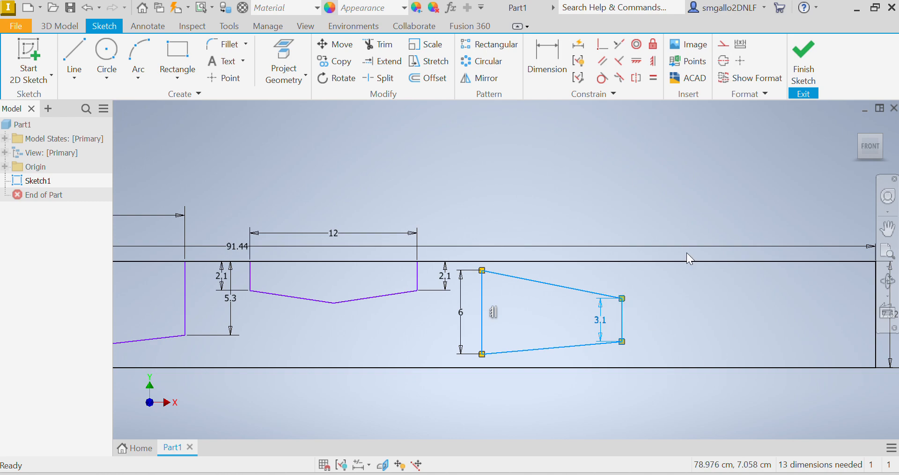
left_click(341, 77)
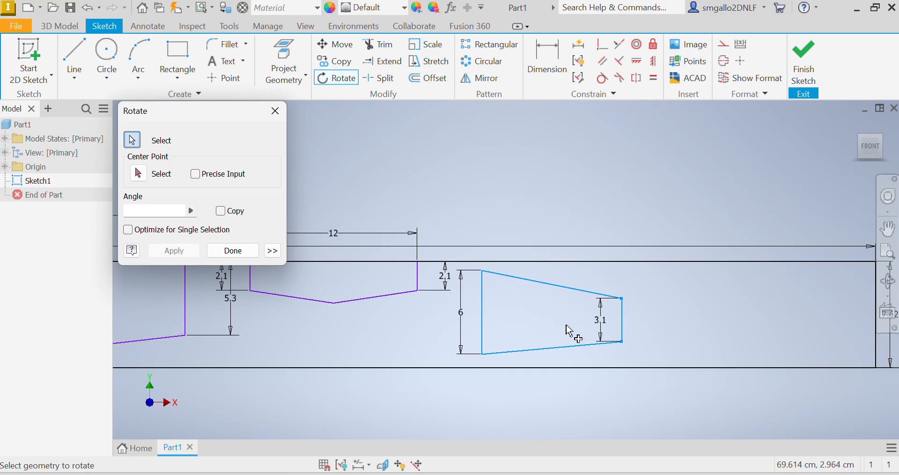
left_click(485, 312)
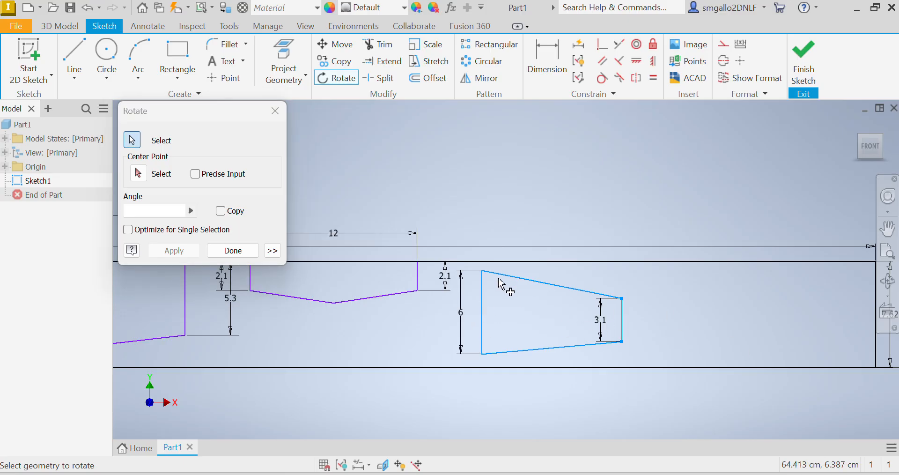
left_click(141, 175)
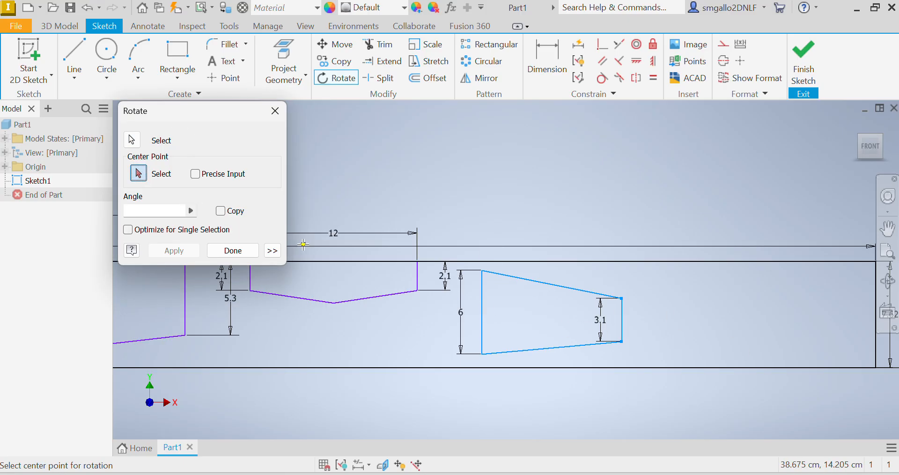
left_click(483, 271)
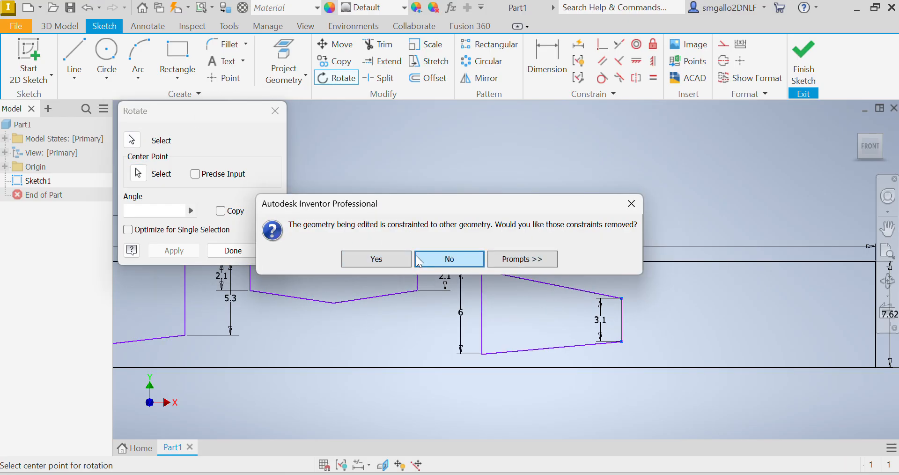
left_click(378, 259)
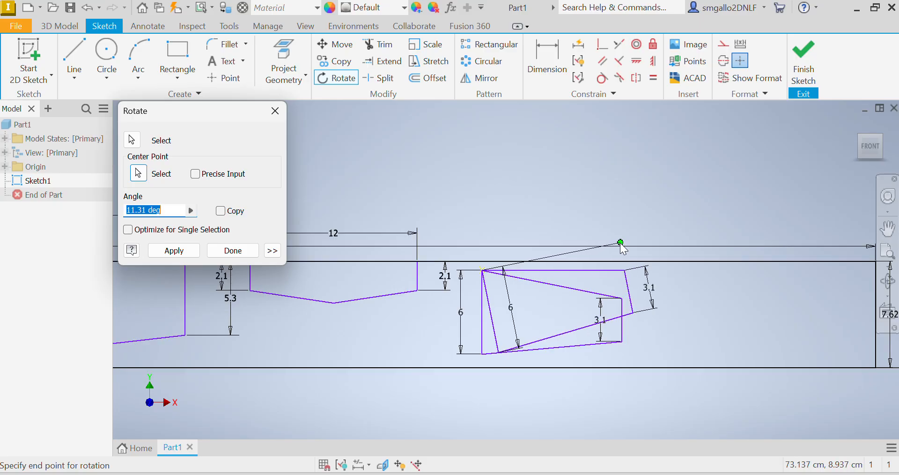
left_click(620, 243)
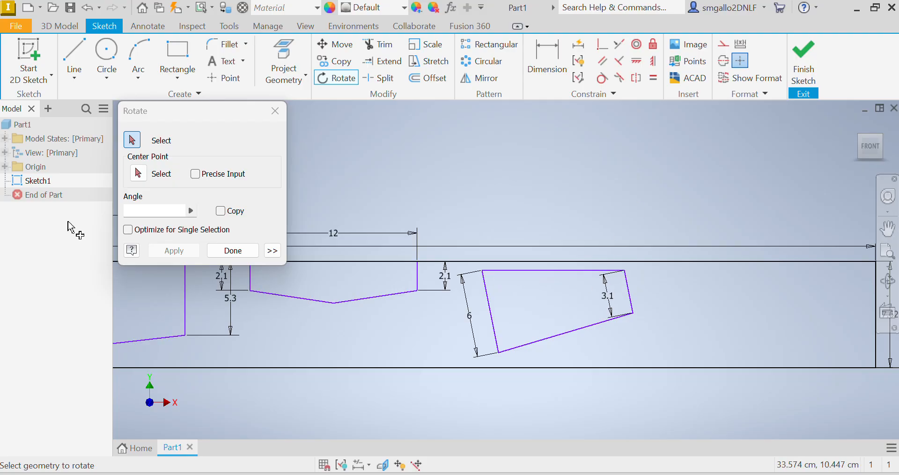
left_click(232, 251)
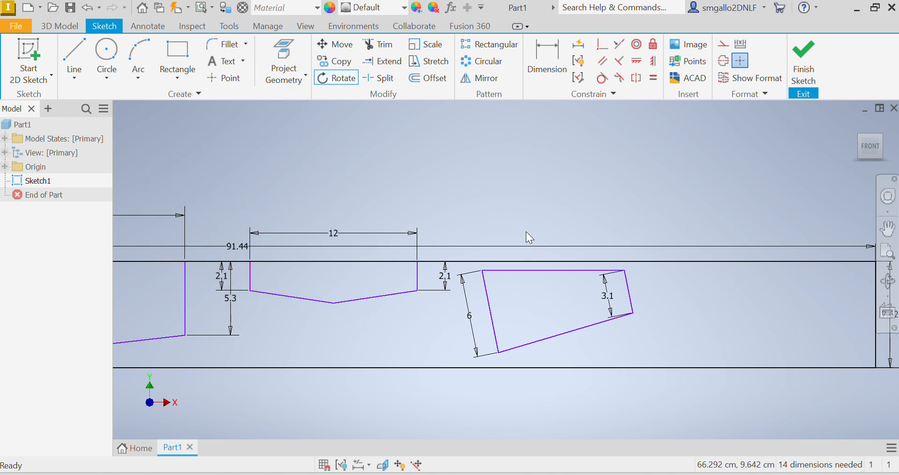
- Finish the sketch containing the wing, stabilizer and rotated tapered part
scroll(527, 232, "down", 3)
scroll(552, 220, "down", 5)
scroll(541, 248, "up", 6)
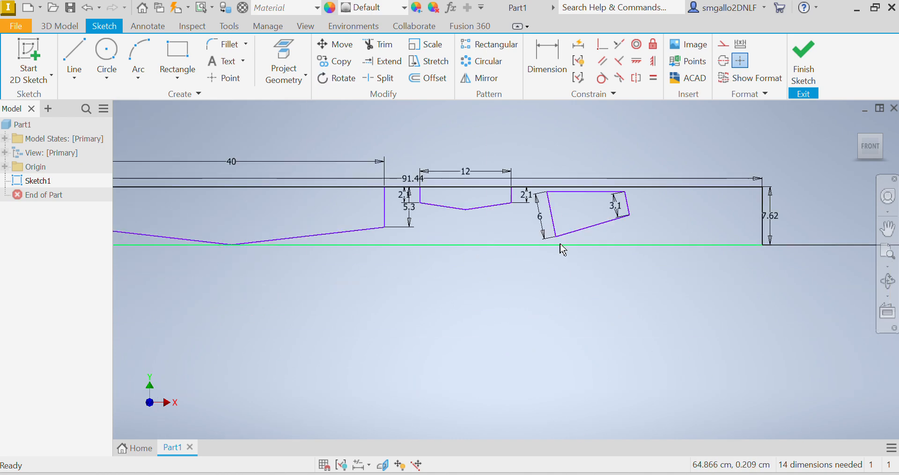
scroll(605, 320, "down", 3)
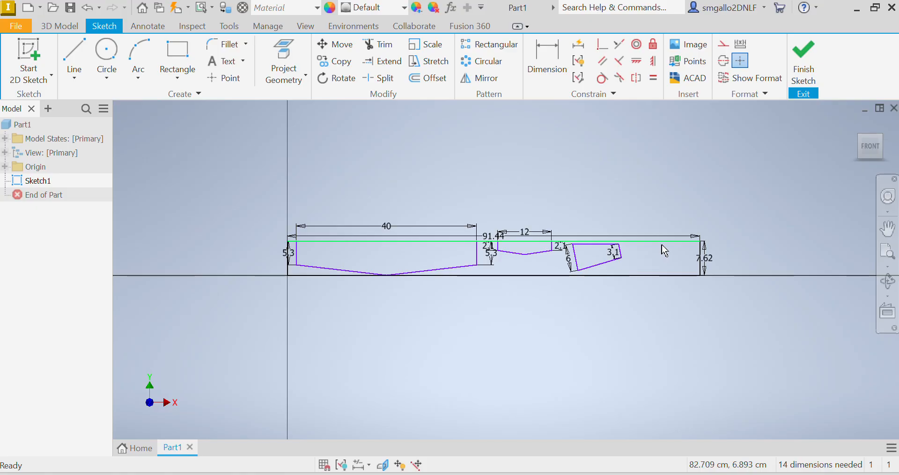
scroll(646, 206, "up", 4)
scroll(634, 223, "down", 3)
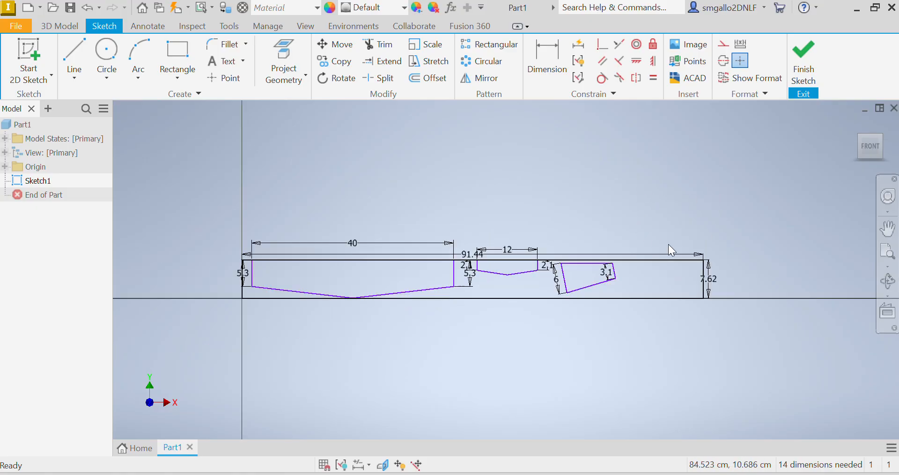
left_click(803, 61)
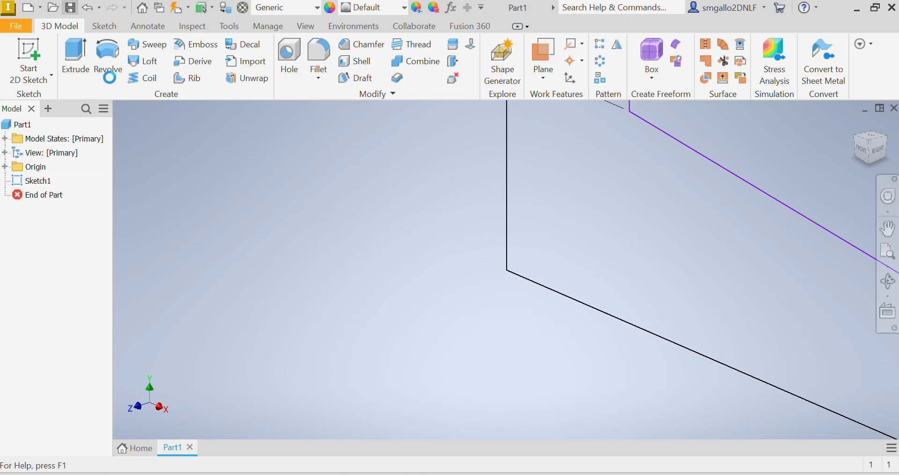
- Save the part to the Desktop as Glider Sketched
key("ctrl+s")
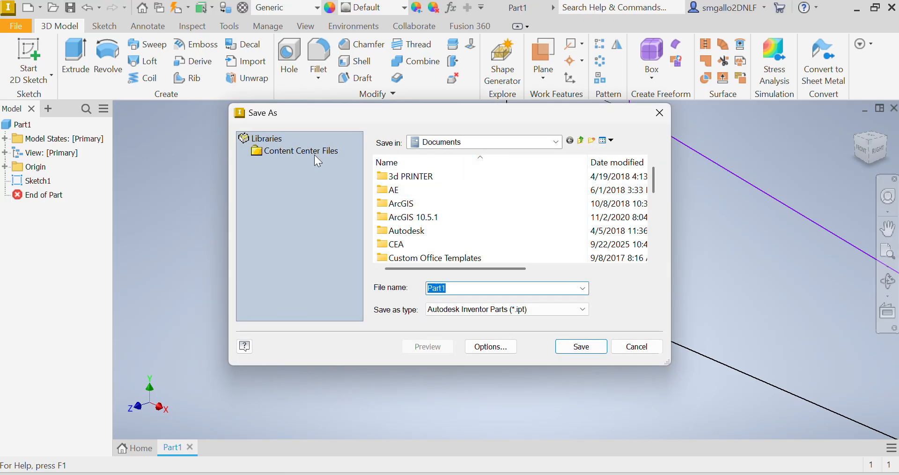
left_click(557, 142)
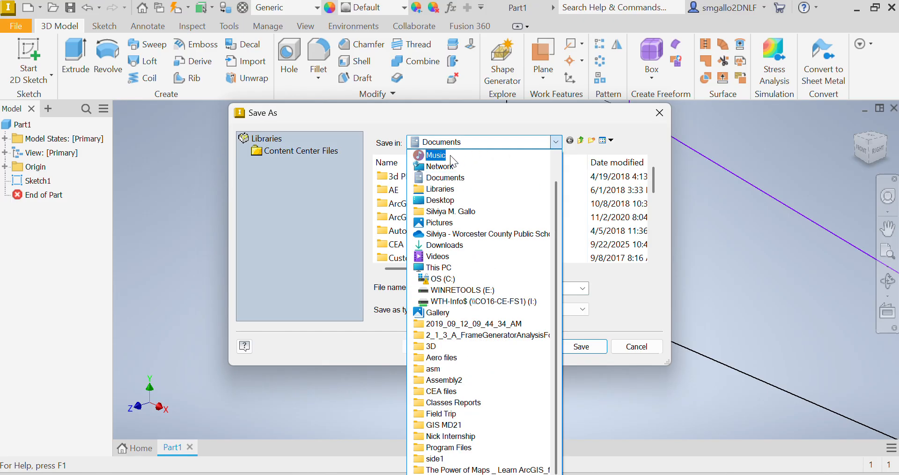
left_click(445, 177)
left_click(546, 143)
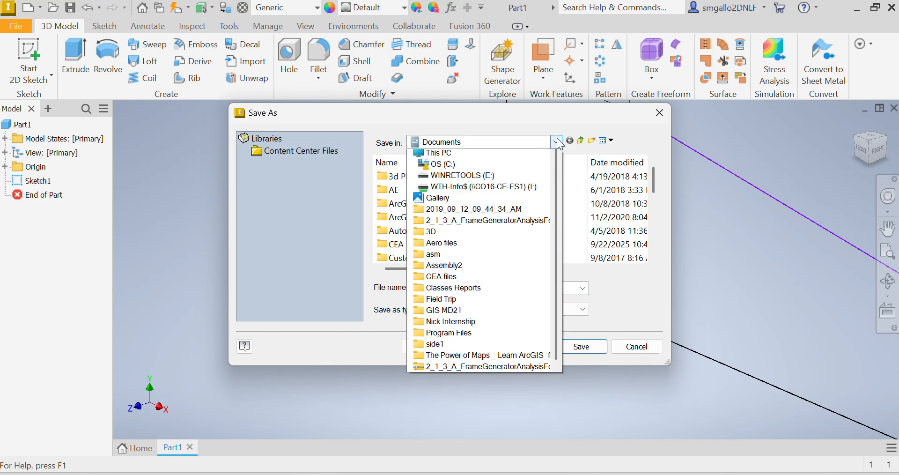
left_click(442, 199)
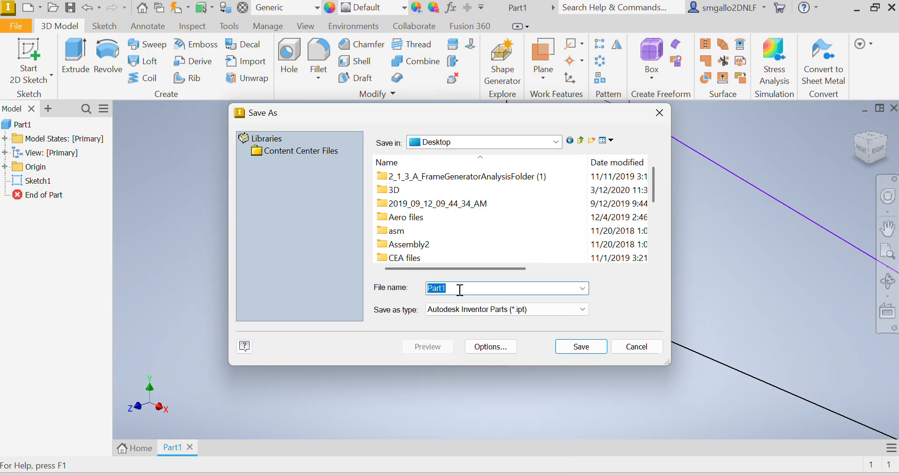
type("Glider Sketched")
left_click(589, 348)
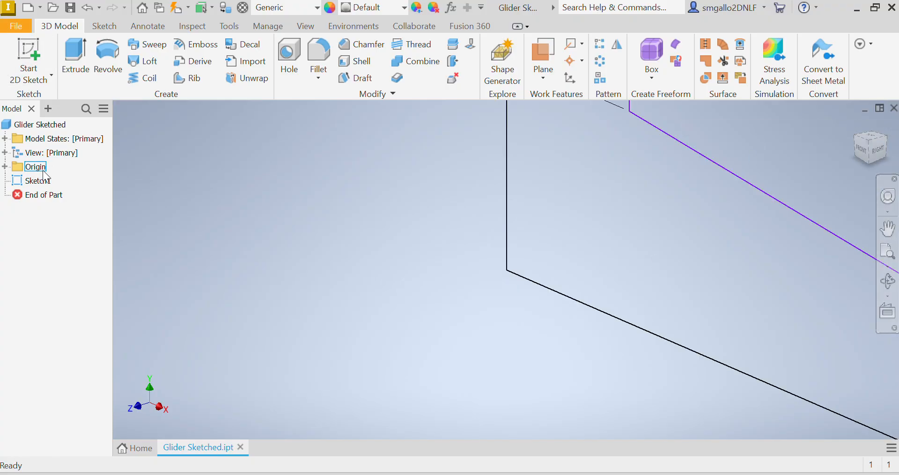
- Create a new drawing with the Use Template option
right_click(43, 186)
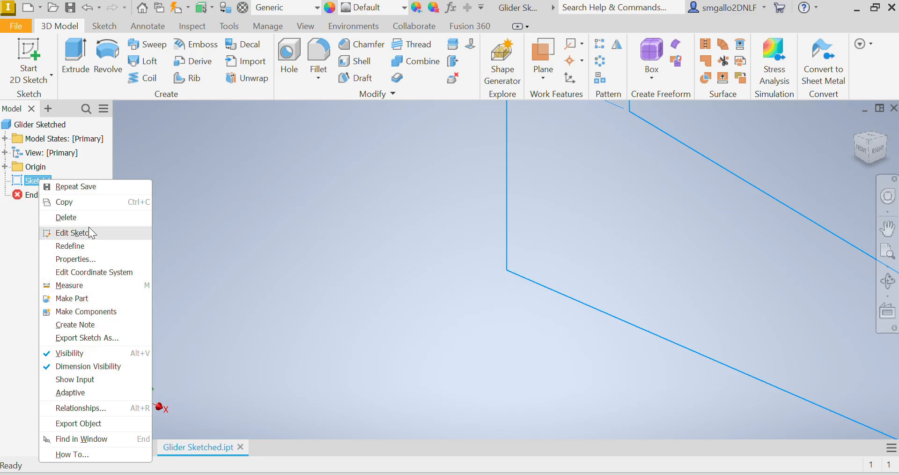
left_click(15, 26)
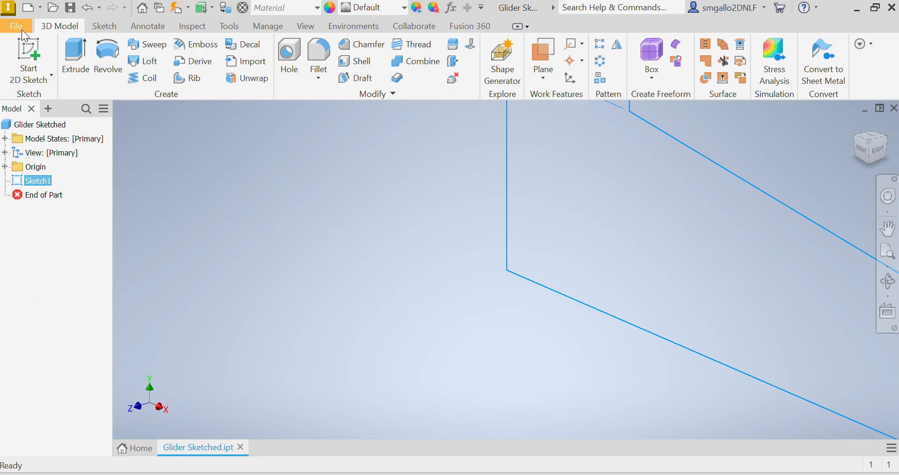
left_click(19, 27)
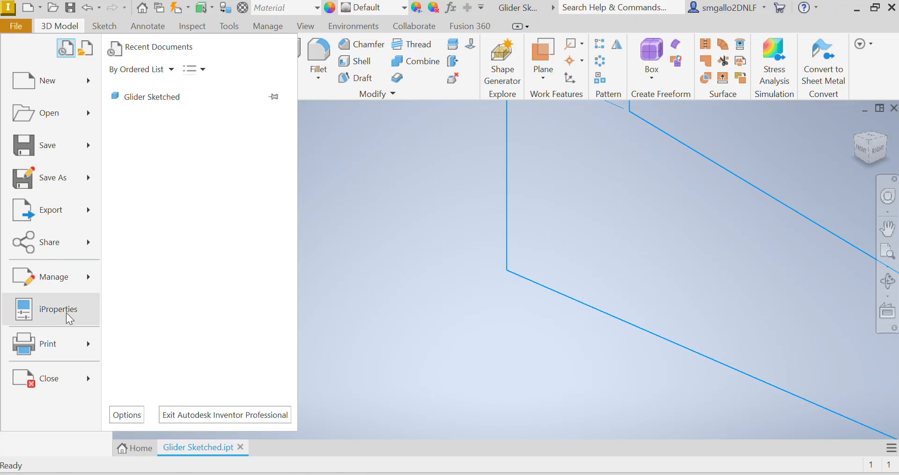
mouse_move(89, 82)
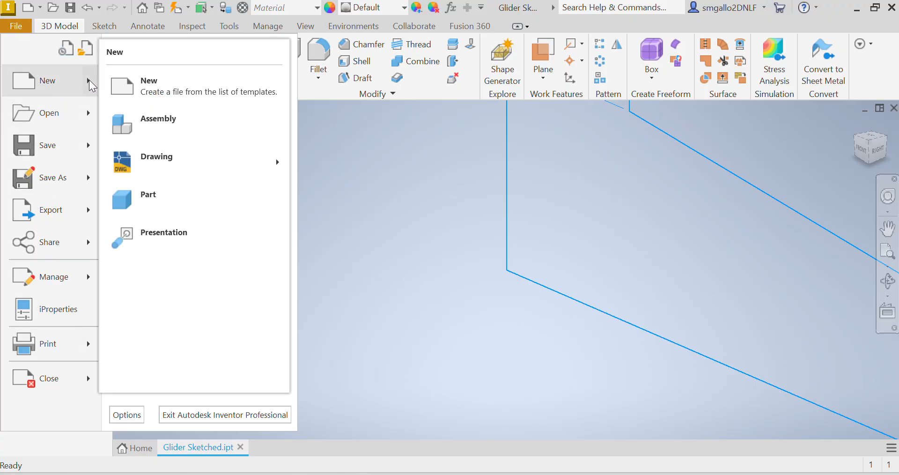
mouse_move(281, 159)
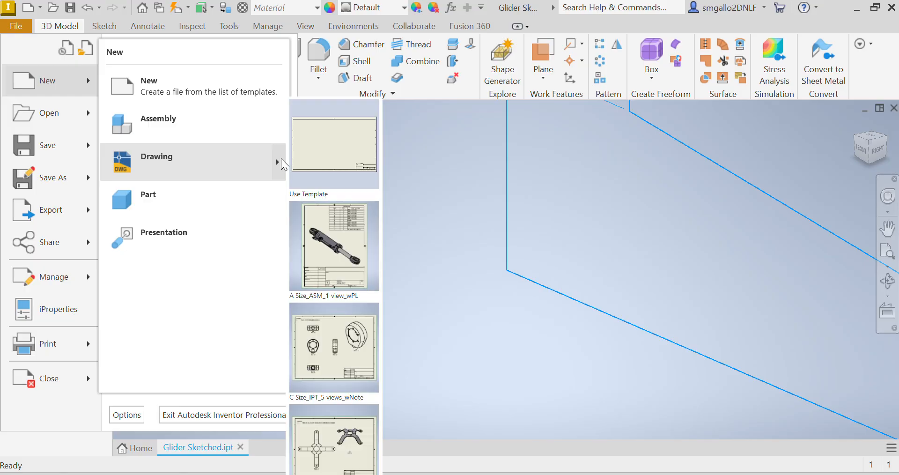
left_click(338, 145)
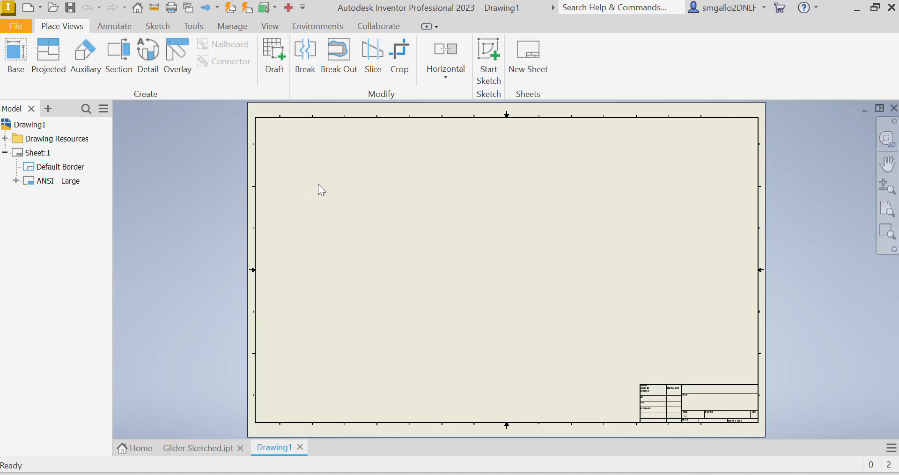
- Review the size and orientation settings of the drawing's sheet
right_click(39, 158)
key("Escape")
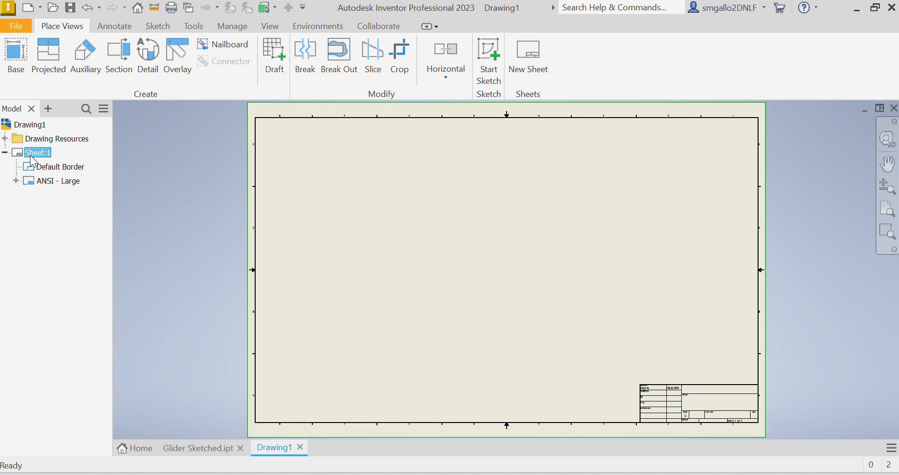
right_click(36, 158)
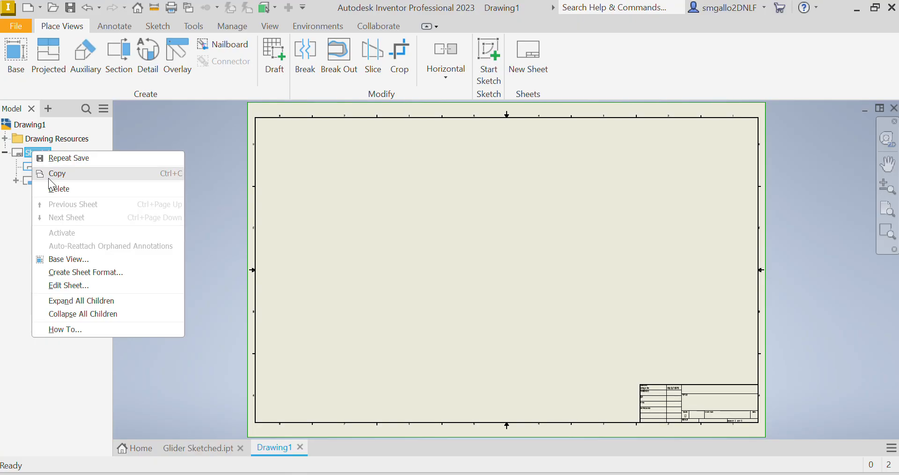
left_click(67, 286)
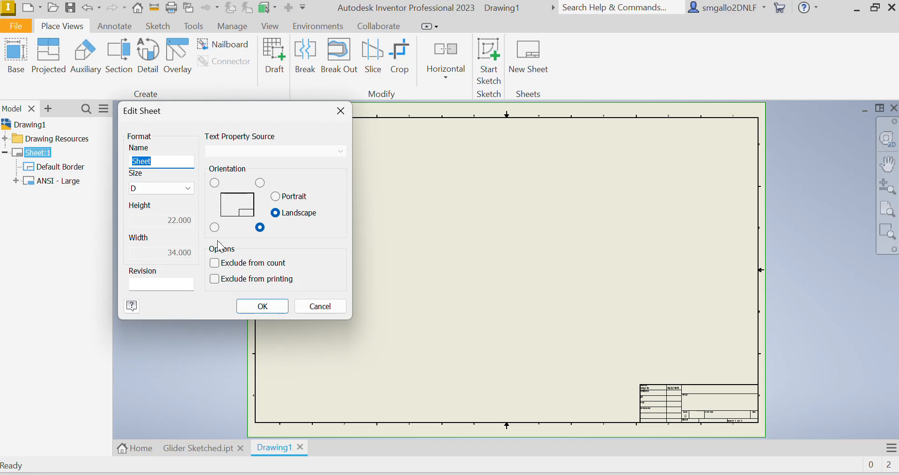
left_click(269, 308)
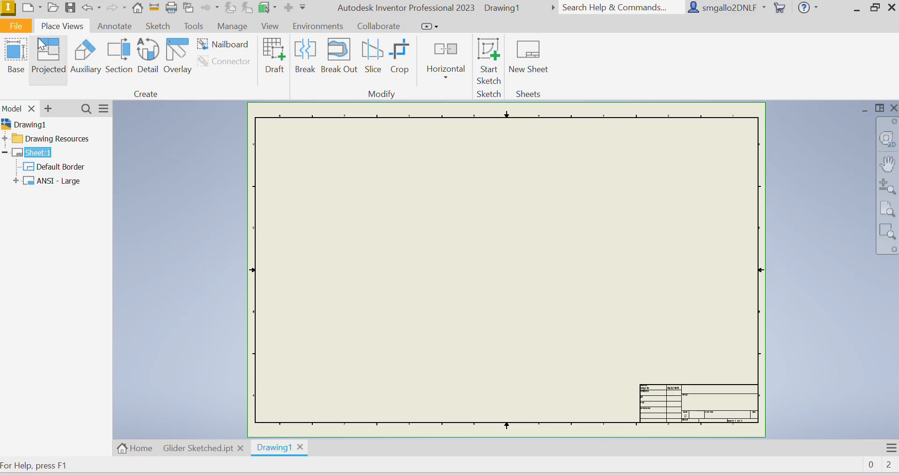
- Place a front base view of the Glider Sketched part at 1:1 scale along the sheet's upper edge
left_click(18, 61)
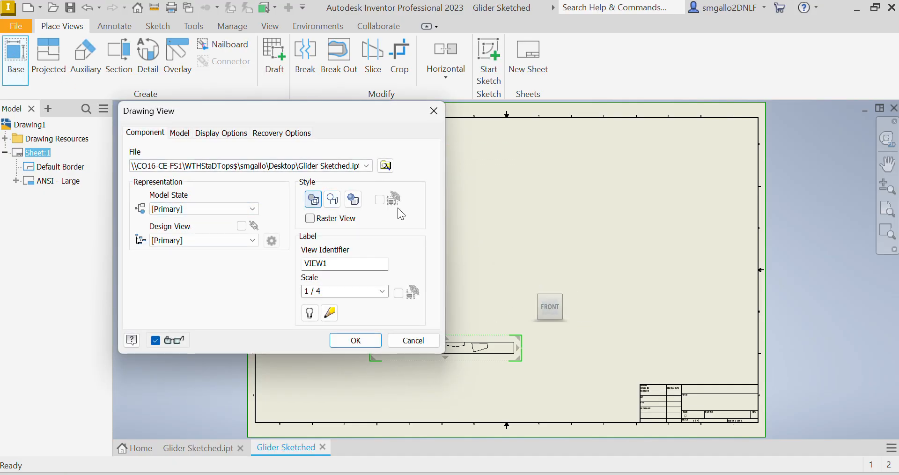
mouse_move(299, 114)
left_mouse_down()
mouse_move(813, 152)
mouse_move(794, 130)
left_mouse_up()
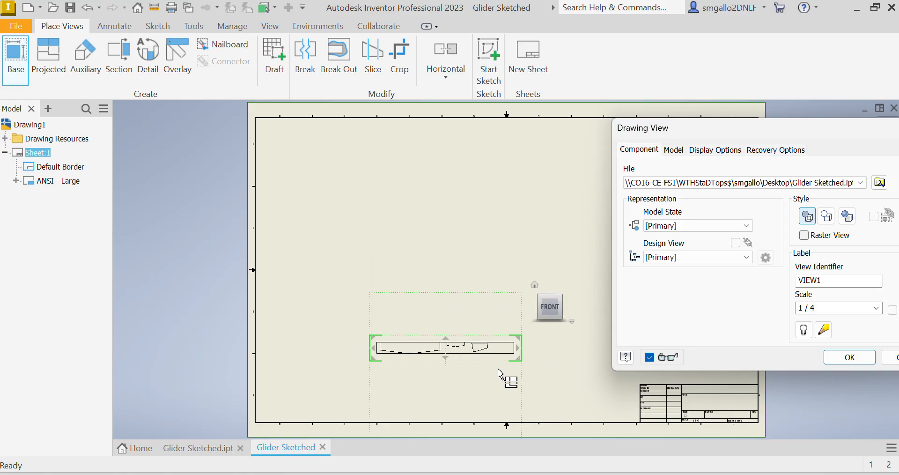
left_click(874, 308)
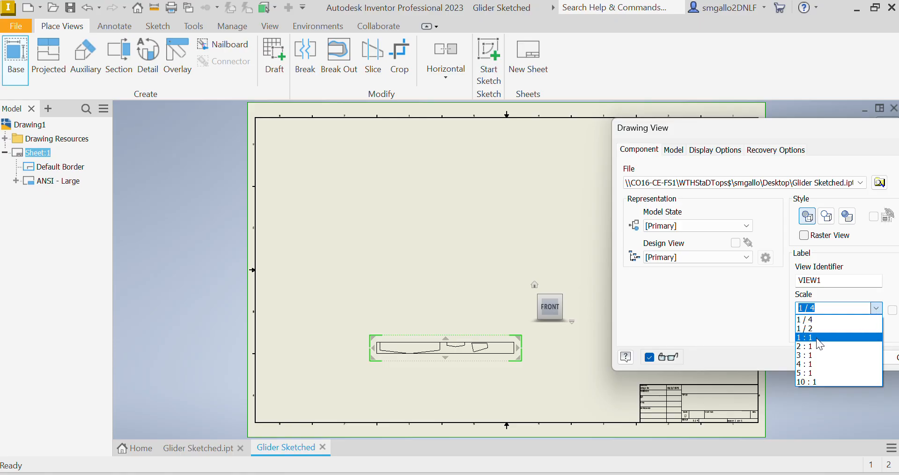
left_click(816, 338)
mouse_move(799, 133)
left_mouse_down()
mouse_move(874, 103)
mouse_move(897, 104)
left_mouse_up()
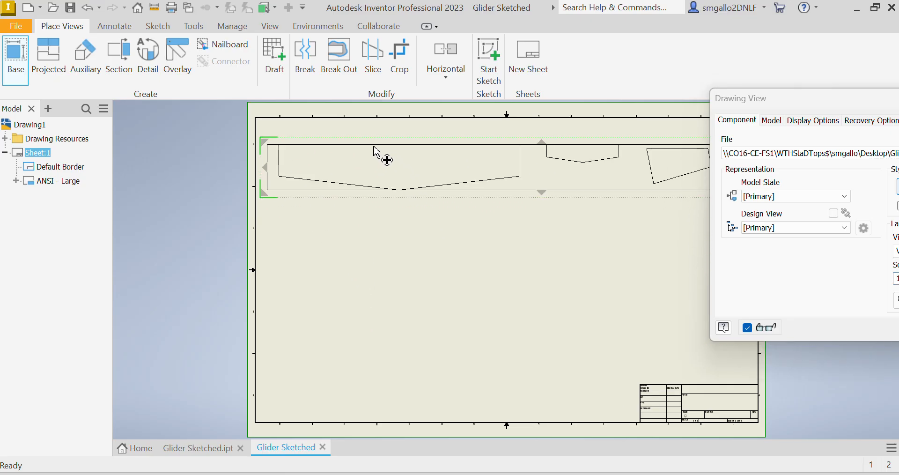
scroll(237, 307, "down", 4)
scroll(299, 302, "up", 4)
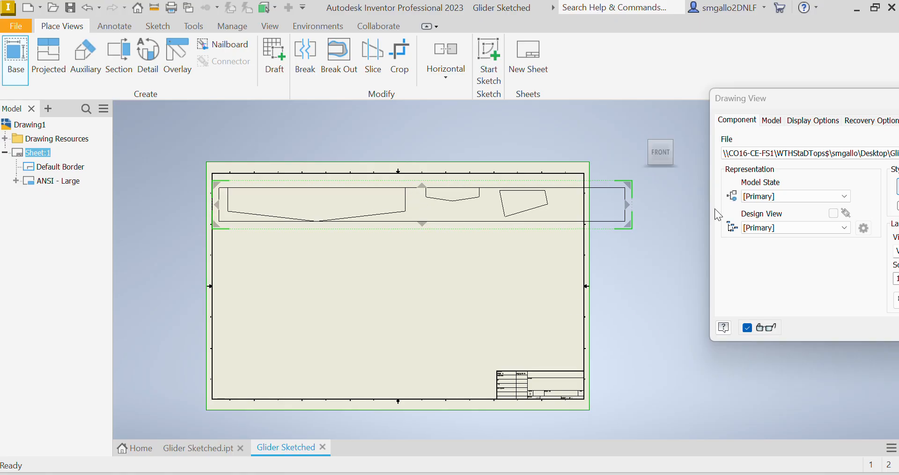
scroll(397, 301, "up", 3)
scroll(386, 304, "down", 5)
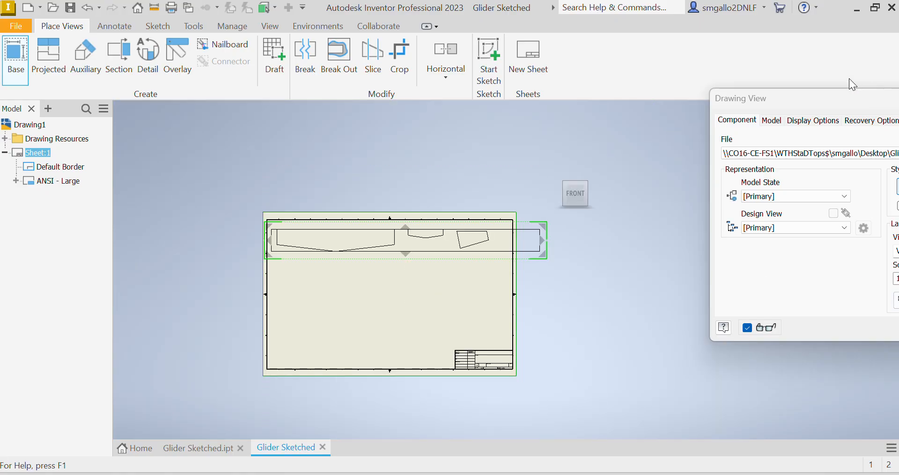
left_click_drag(817, 96, 536, 104)
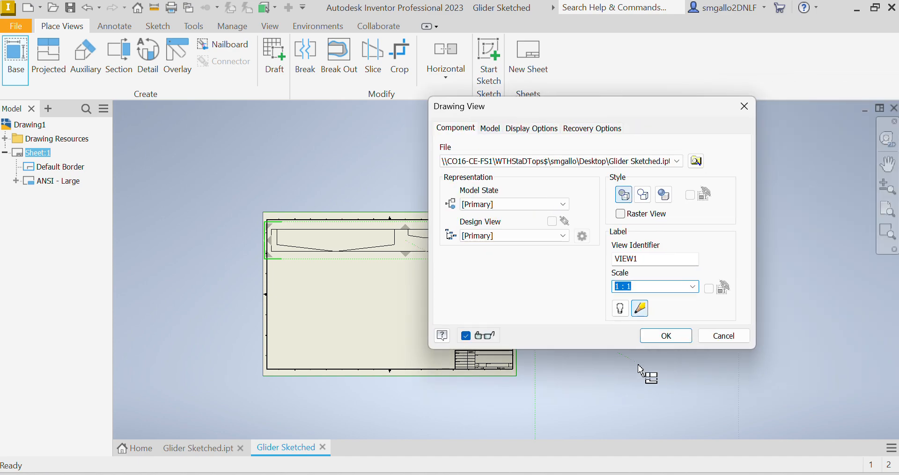
left_click(655, 337)
scroll(413, 241, "up", 2)
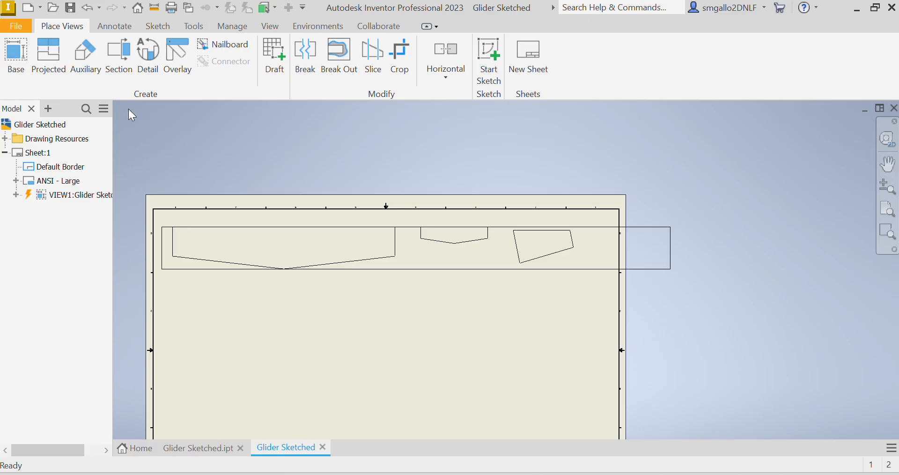
- Delete the default border from the drawing sheet
left_click(49, 167)
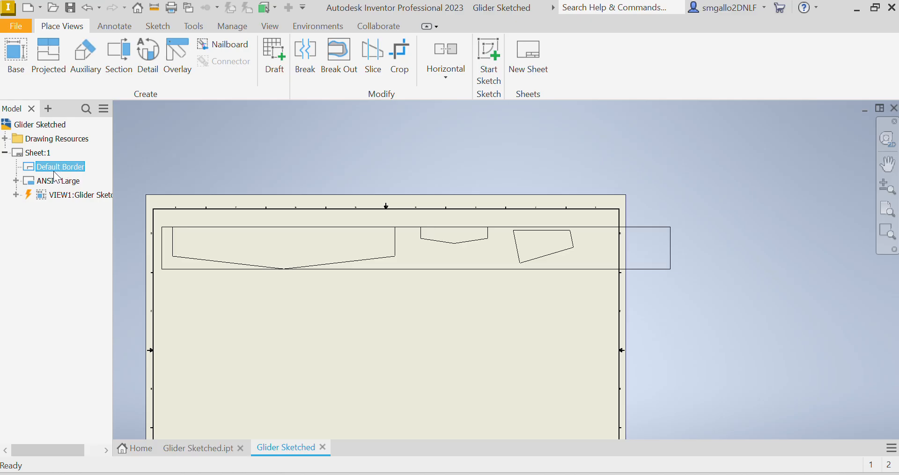
right_click(46, 168)
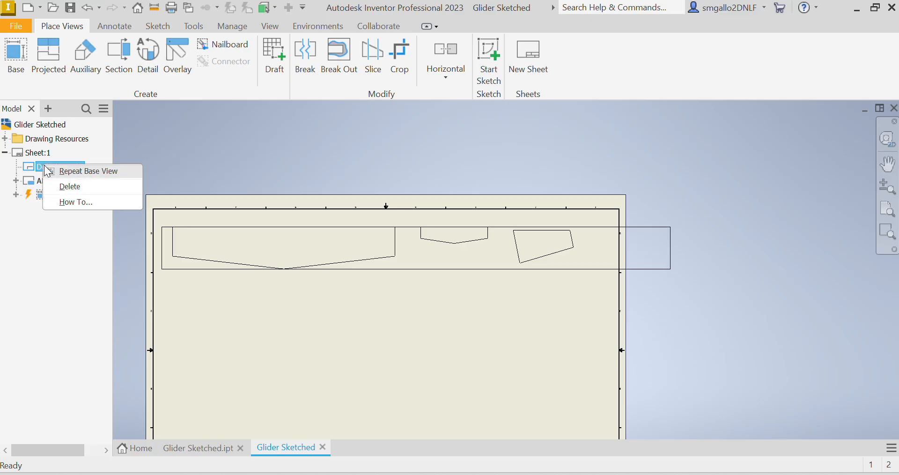
left_click(60, 186)
scroll(508, 317, "up", 5)
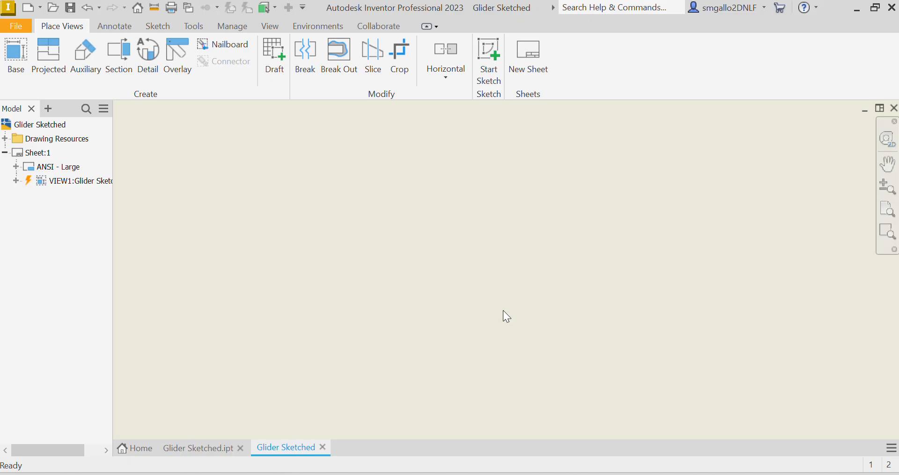
scroll(509, 302, "down", 5)
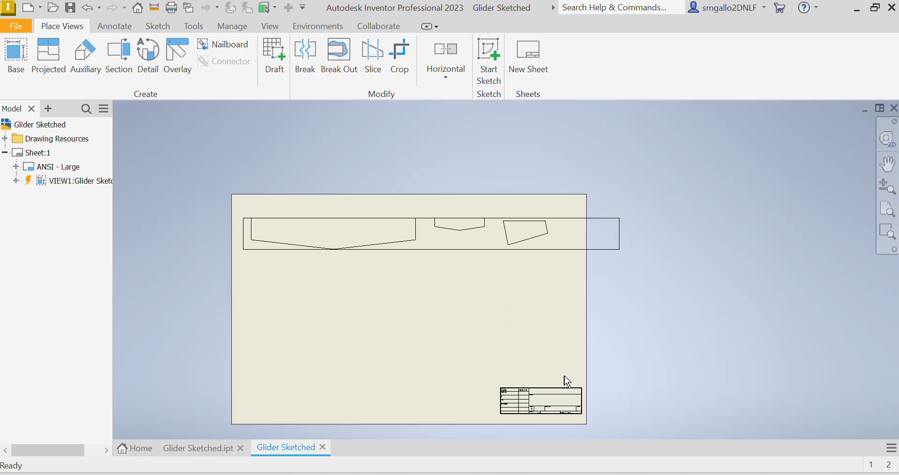
- Delete the ANSI - Large title block from the drawing sheet
left_click(47, 166)
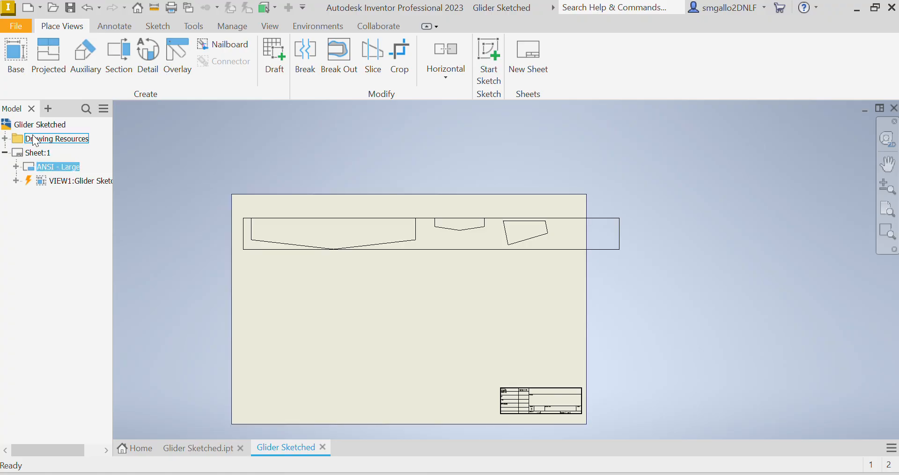
left_click(5, 139)
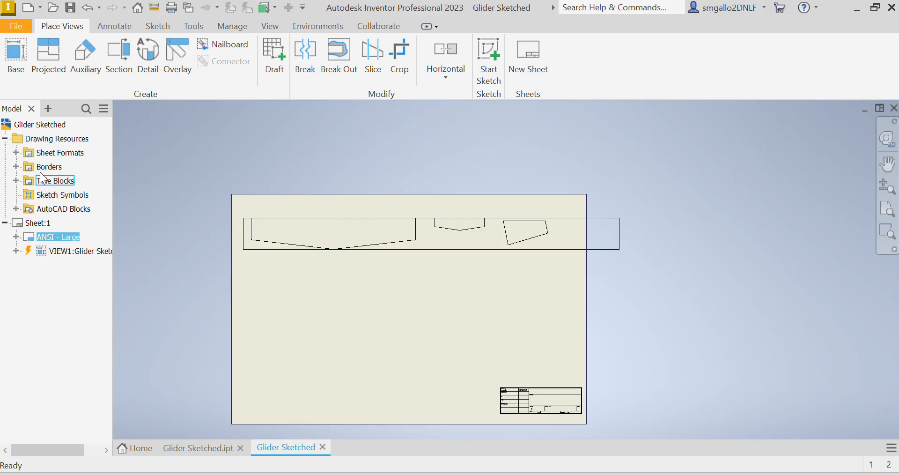
left_click(558, 391)
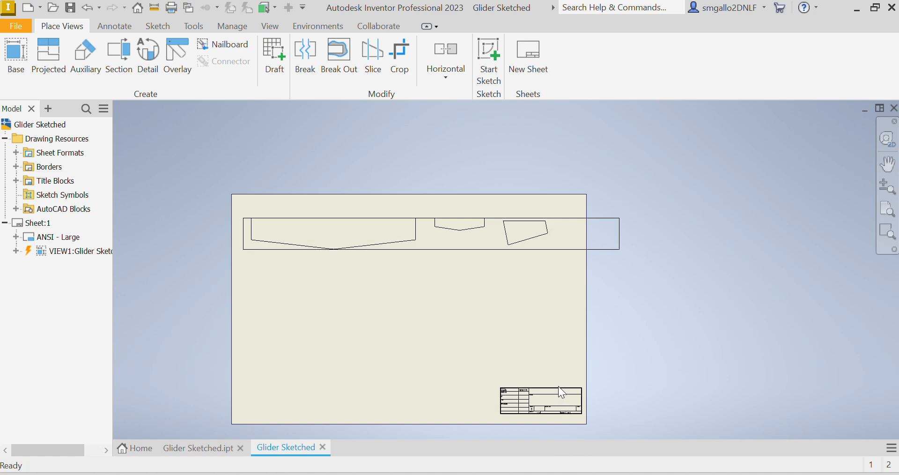
right_click(48, 236)
left_click(62, 258)
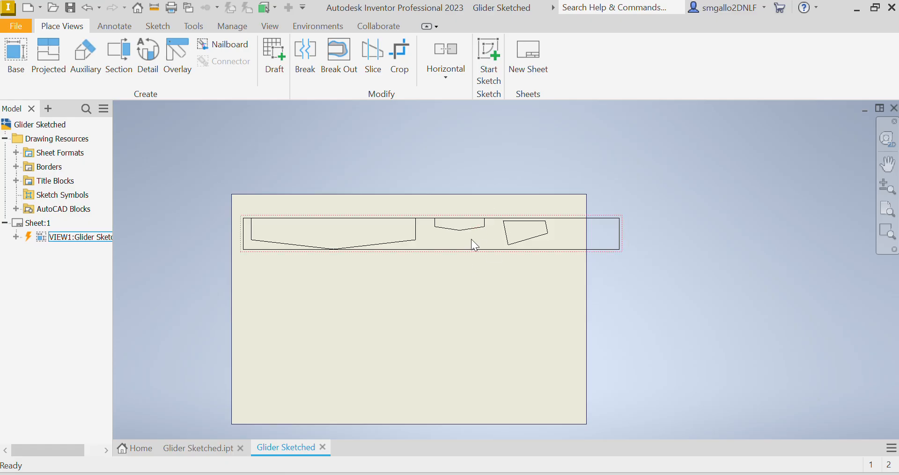
left_click(71, 8)
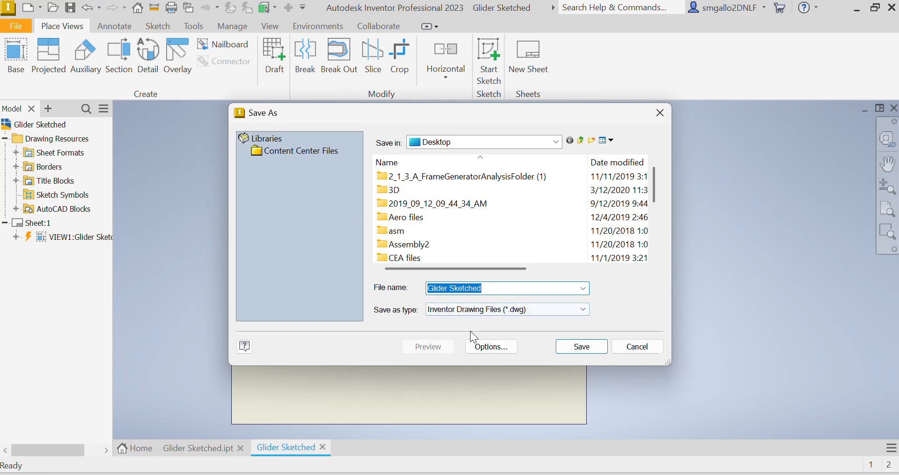
left_click(525, 309)
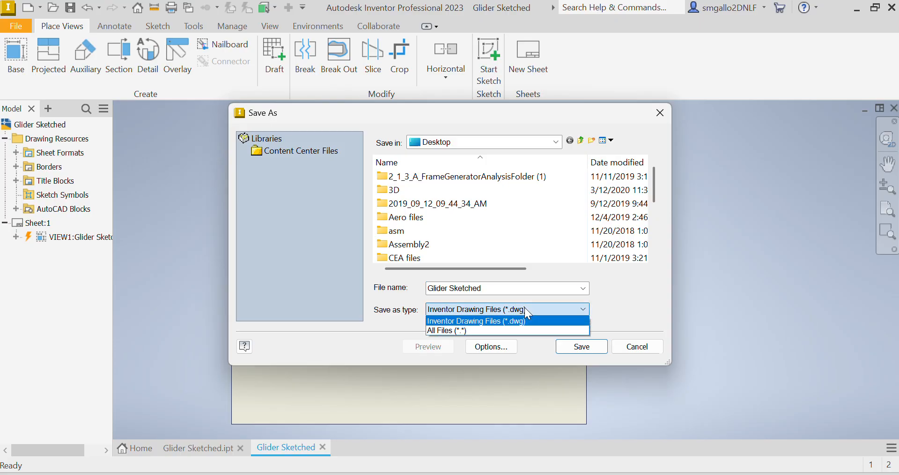
left_click(495, 335)
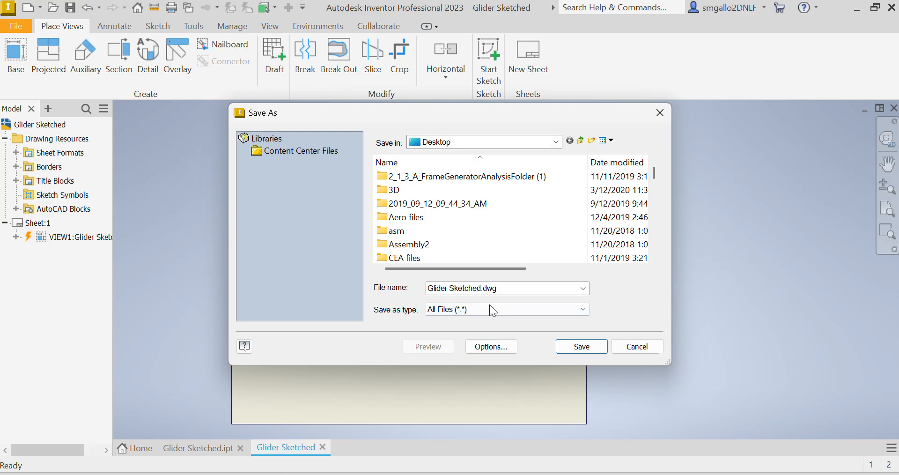
left_click(635, 349)
- Export the drawing to the Desktop as a PDF file named Glider Sketched
left_click(15, 28)
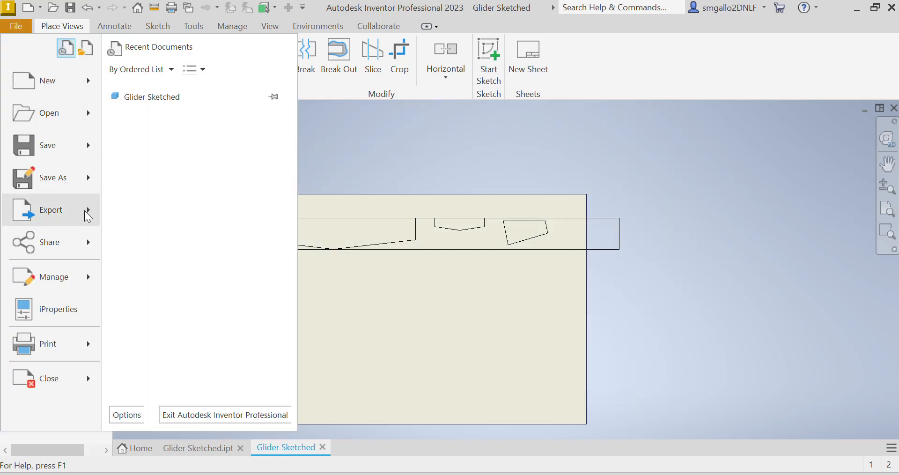
mouse_move(87, 212)
left_click(183, 137)
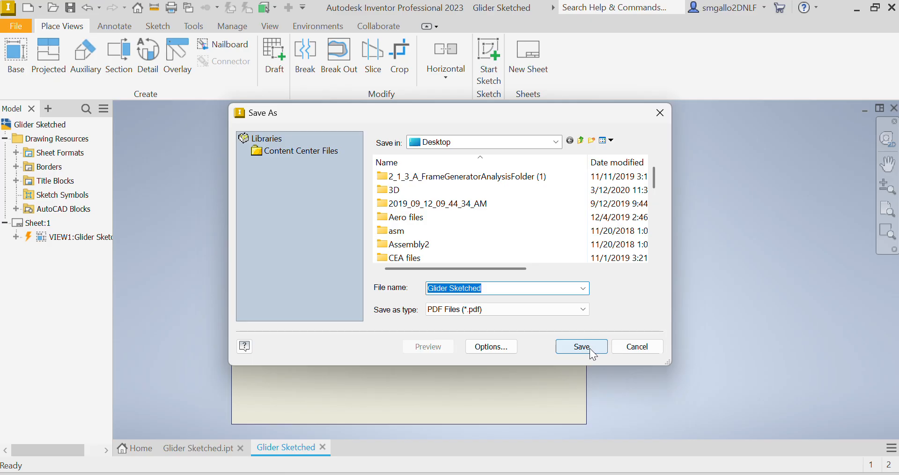
left_click(569, 350)
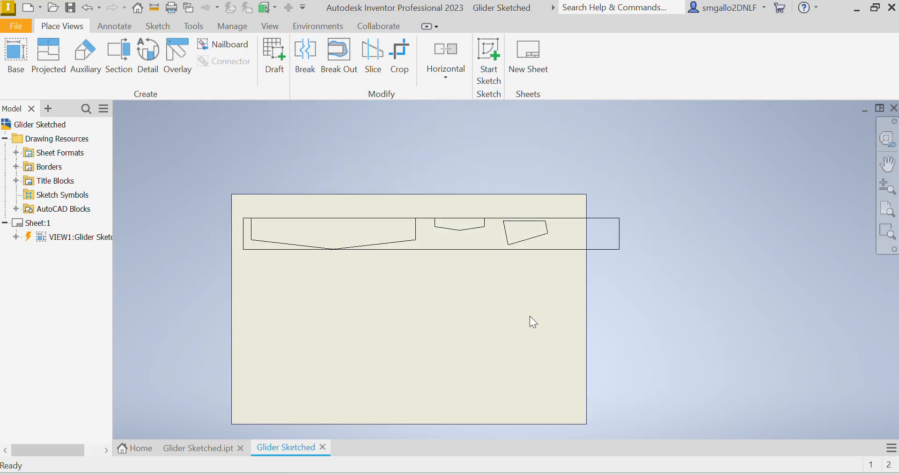